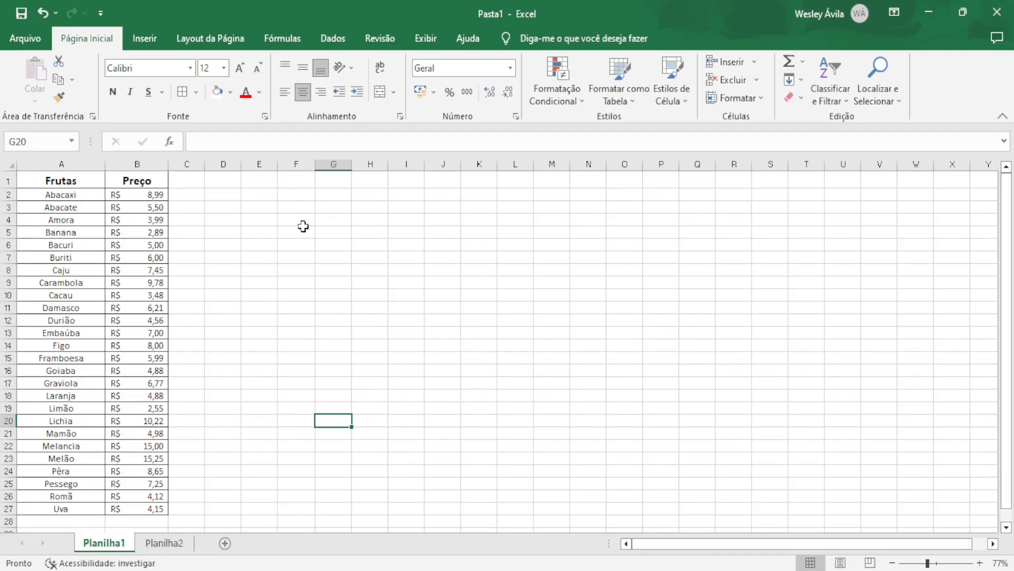
left_click(283, 47)
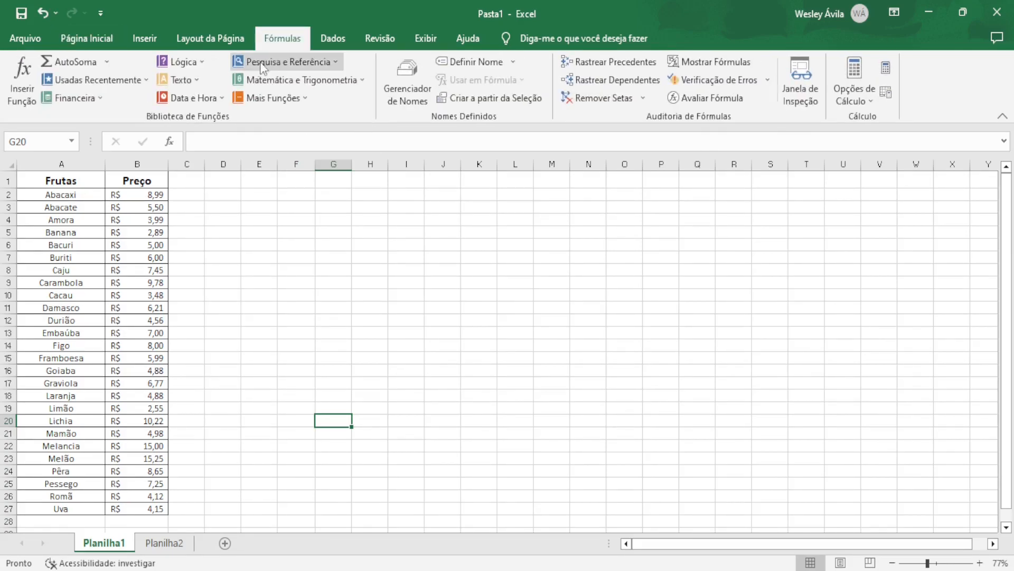
left_click(195, 66)
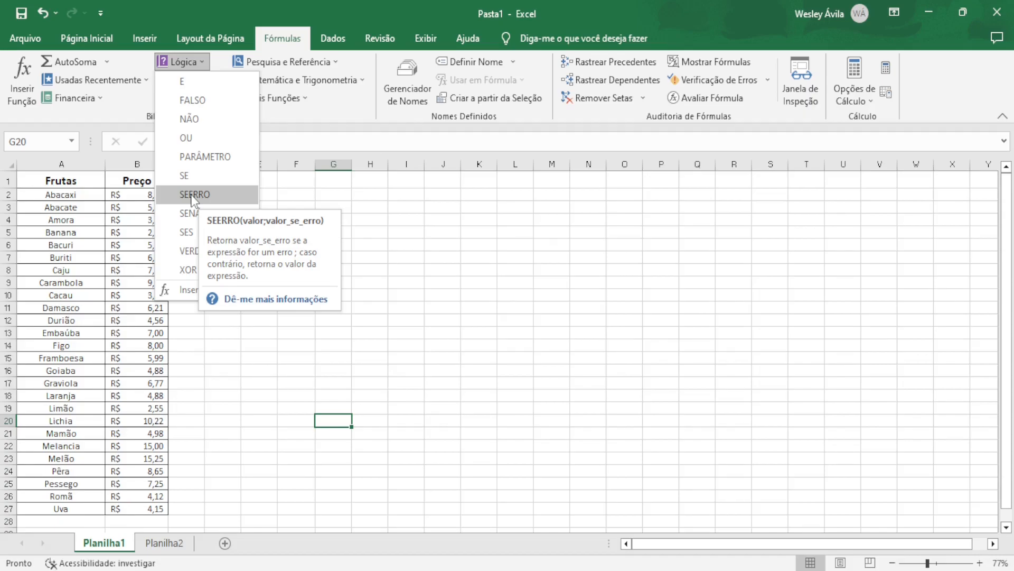
left_click(340, 63)
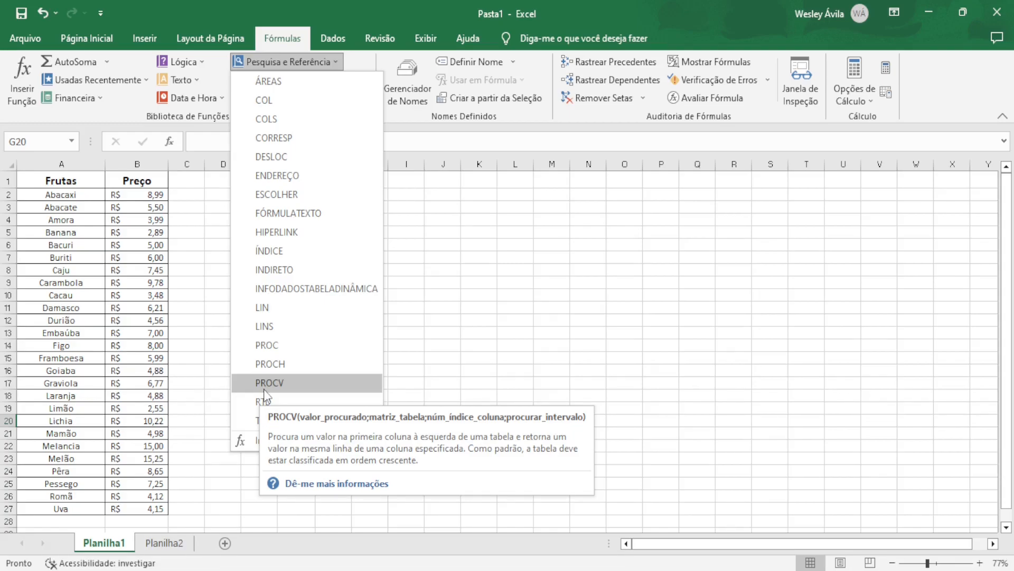
left_click(532, 336)
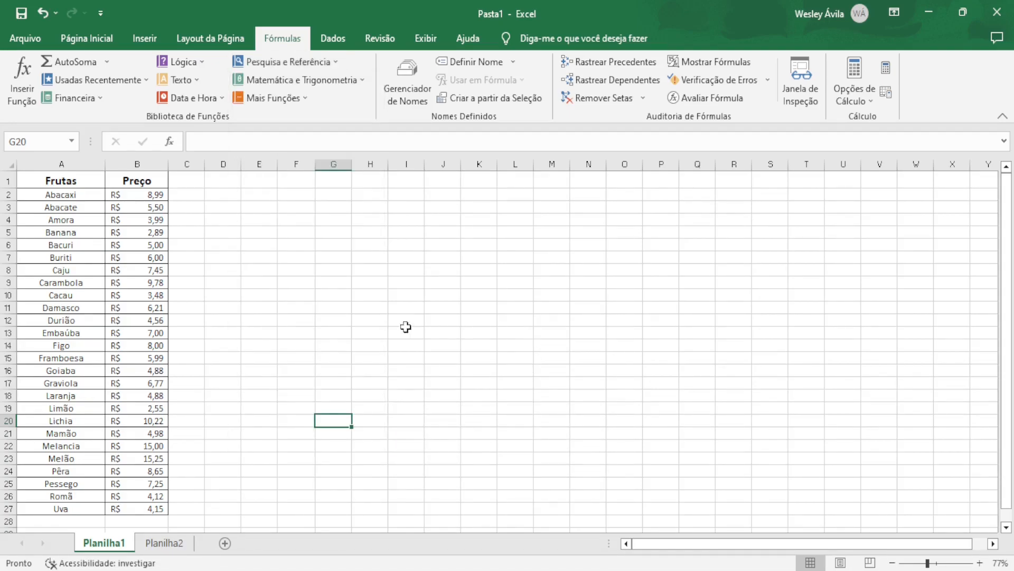
Start a PROCV formula in cell E6 with A2 as the lookup value and A2:B27 as the table range.
left_click(249, 242)
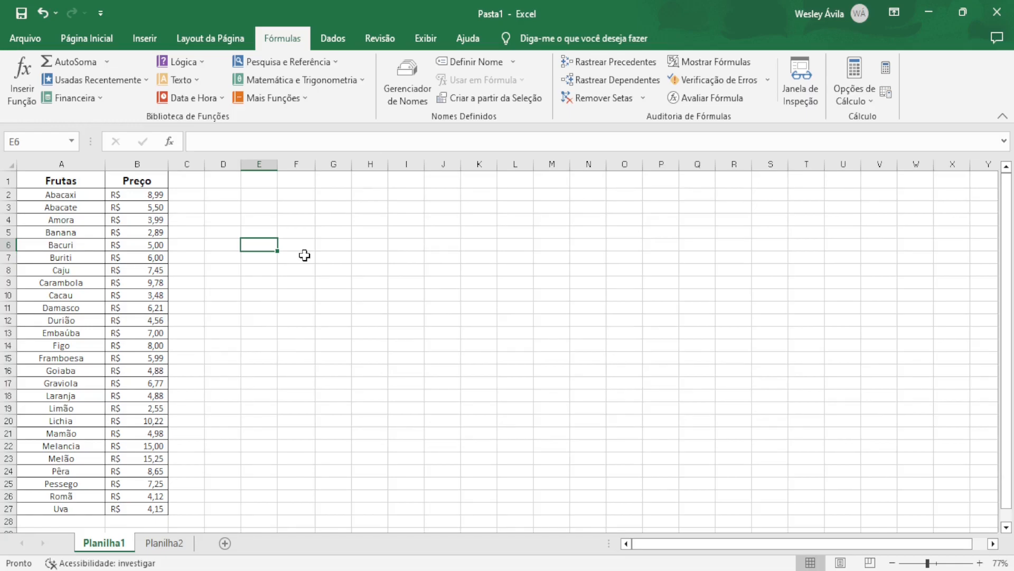
type("=procv")
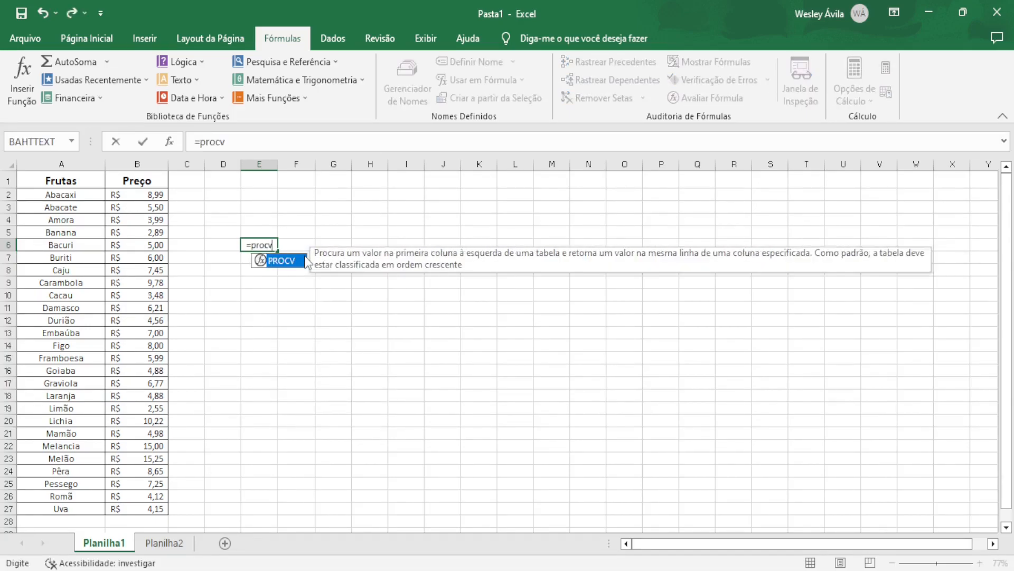
key("Tab")
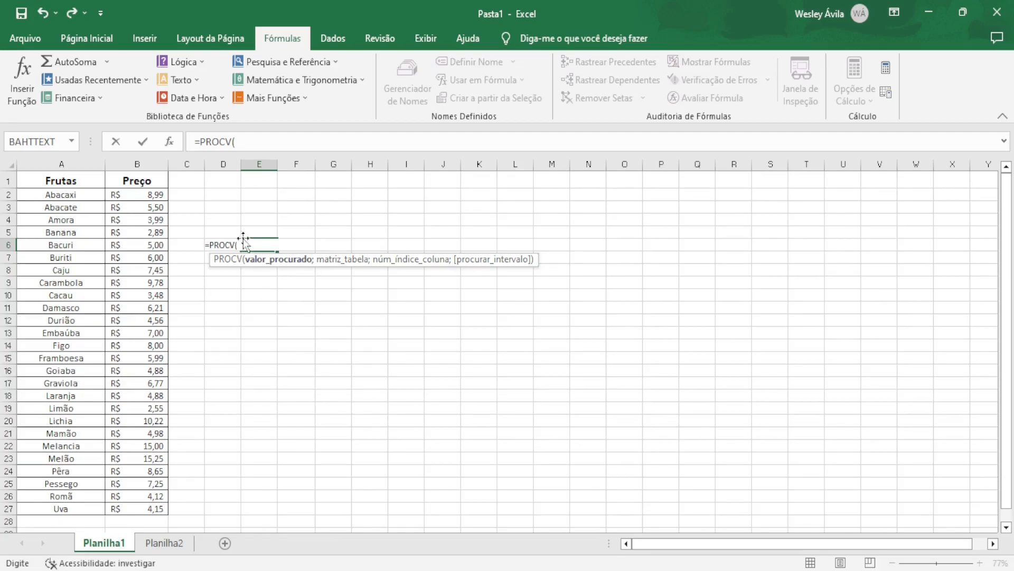
left_click(66, 196)
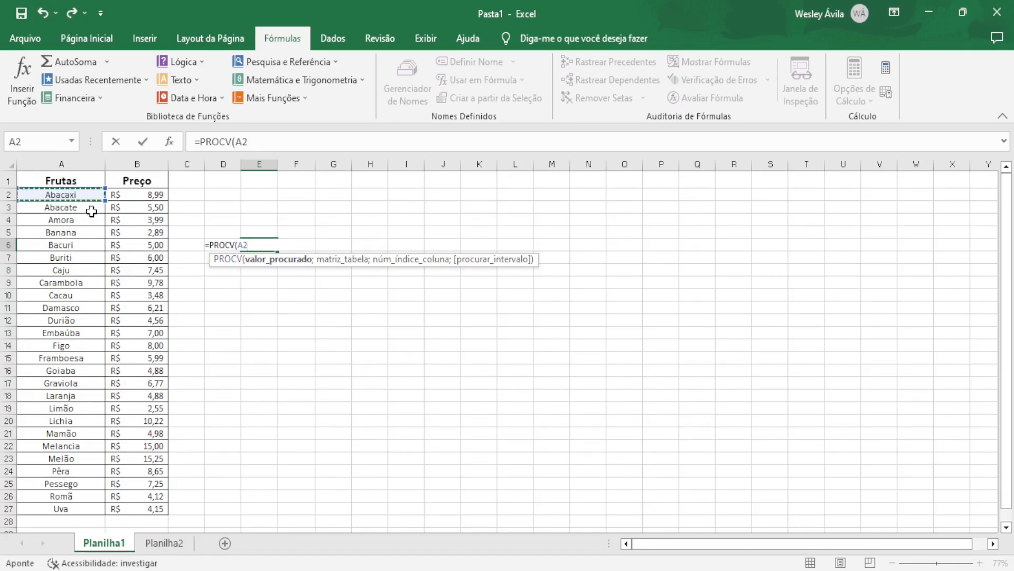
type(";")
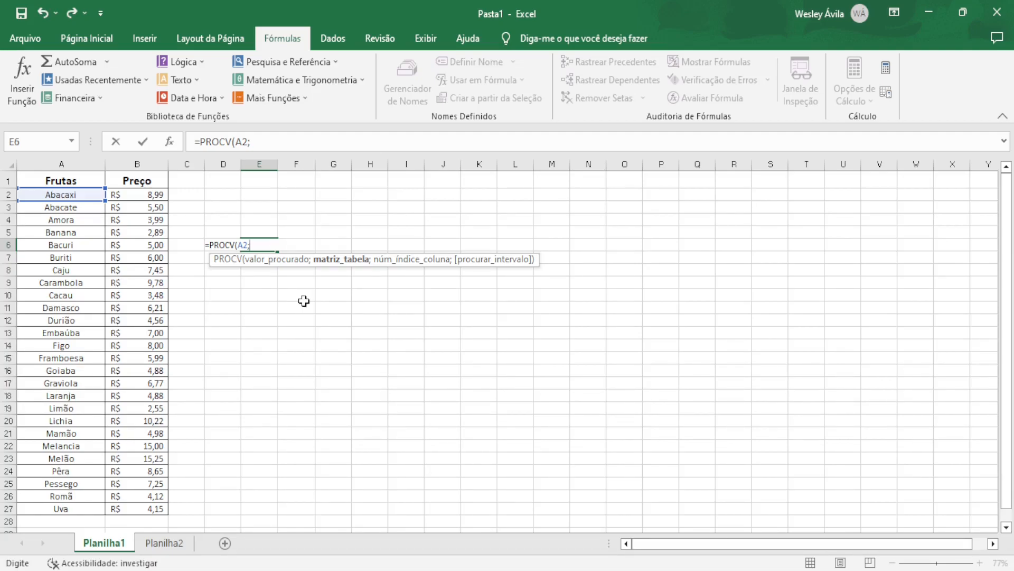
left_click(52, 207)
left_click_drag(50, 205, 147, 513)
left_click(73, 194)
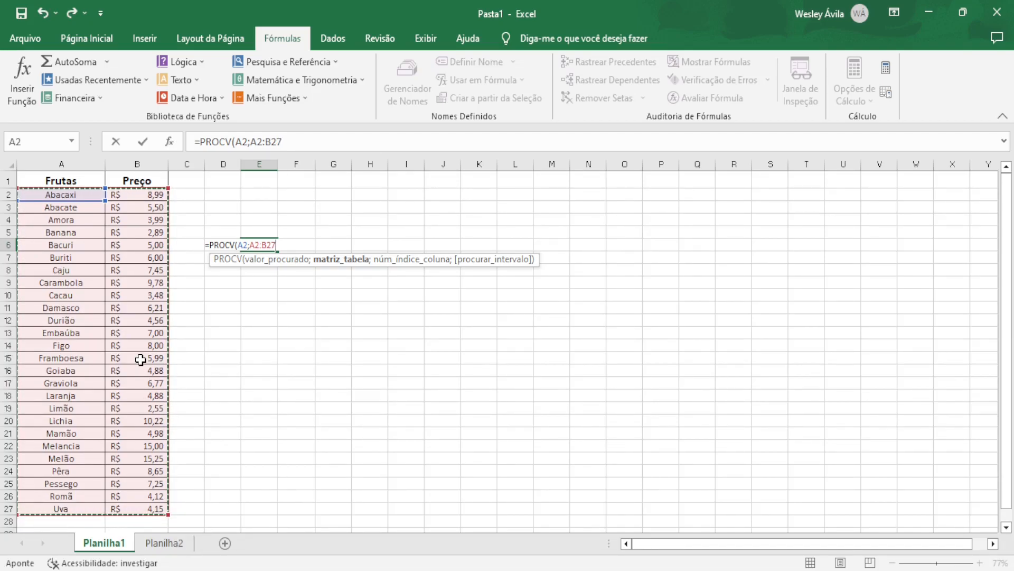
Complete the PROCV formula in E6 with column index 2 and 0 for an exact match.
type(";")
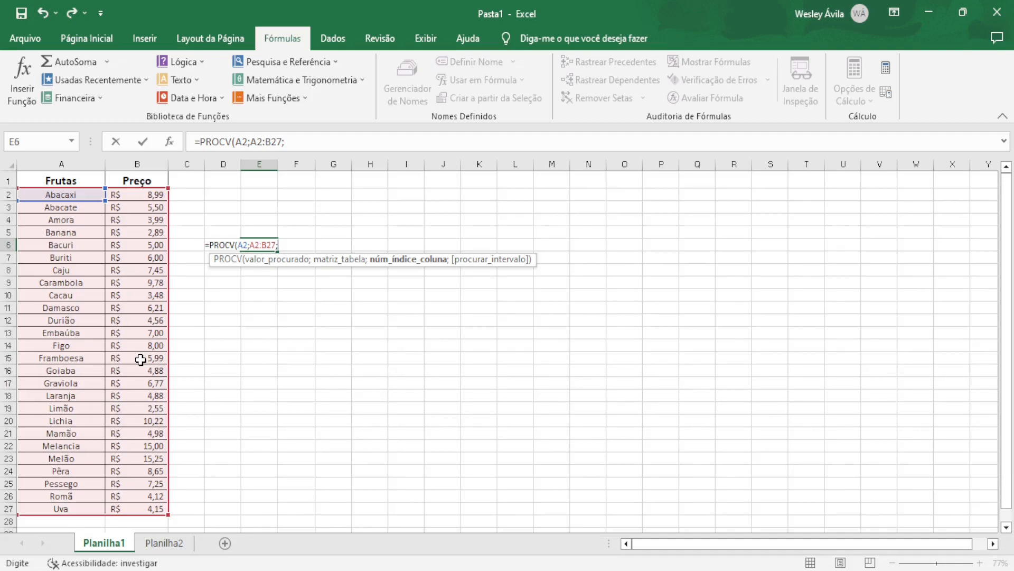
type("2")
type(";")
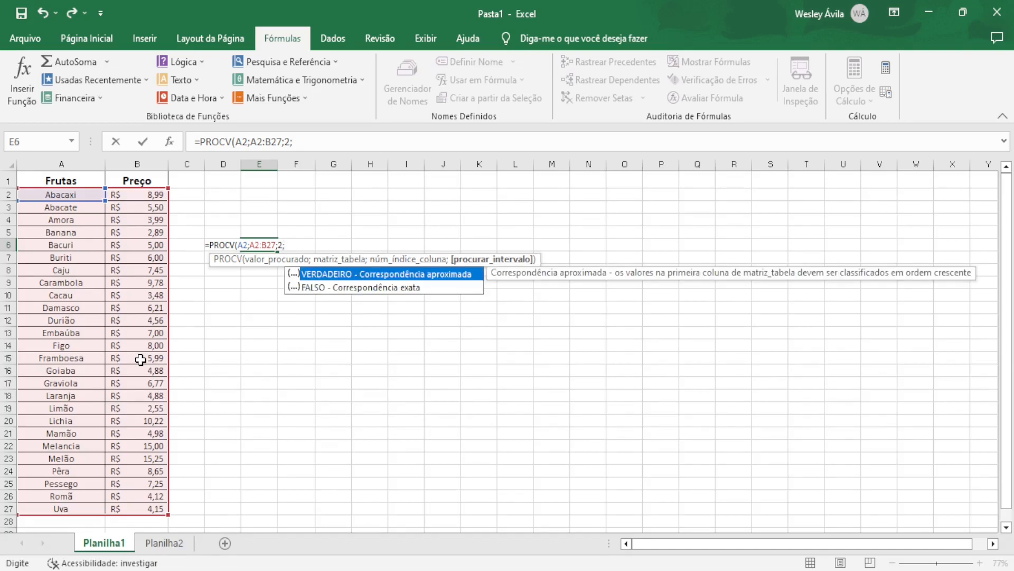
type("0")
key("Return")
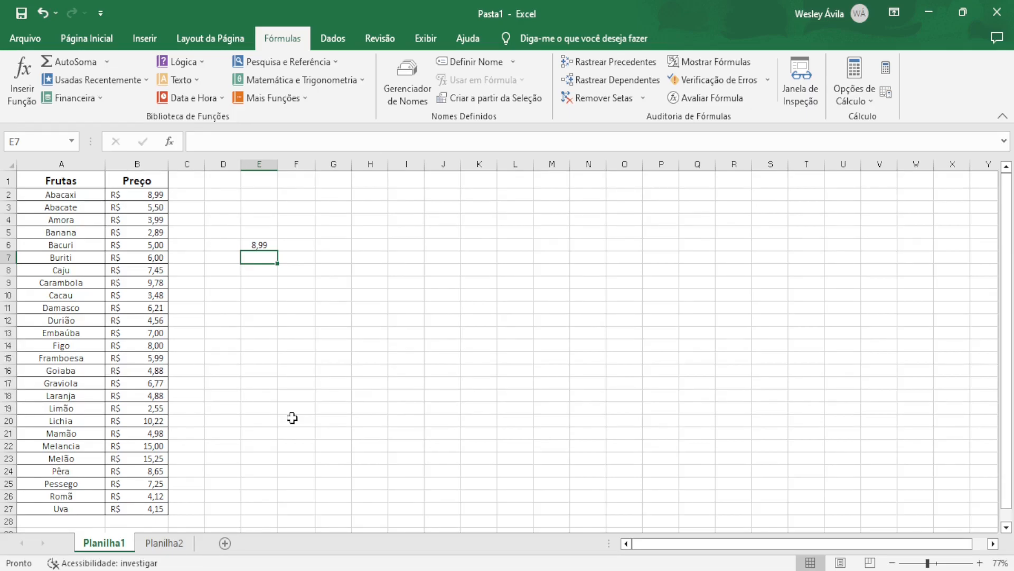
Clear the contents of range D3:G12 to remove the test formula beside the fruit price table.
left_click_drag(222, 207, 320, 314)
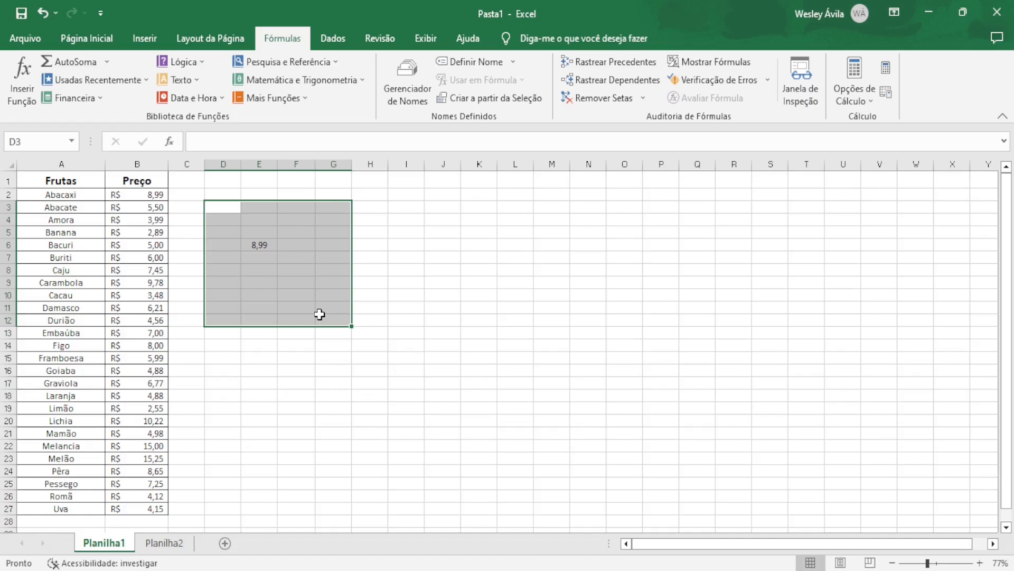
key("Delete")
On sheet Planilha2, enter the headers "Nome da Fruta" in B6 and "Valor atual da fruta" in C6.
left_click(164, 542)
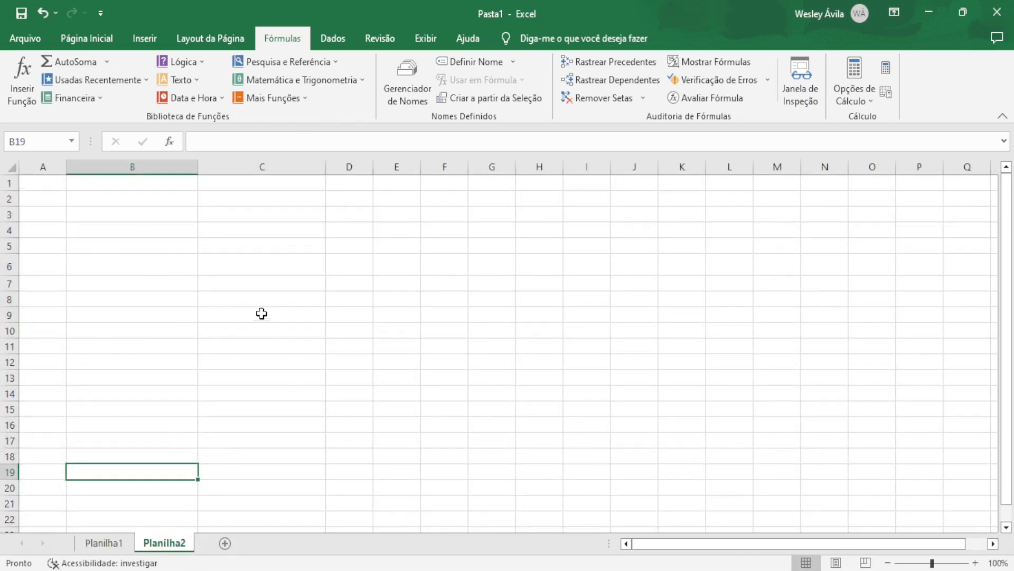
left_click(135, 274)
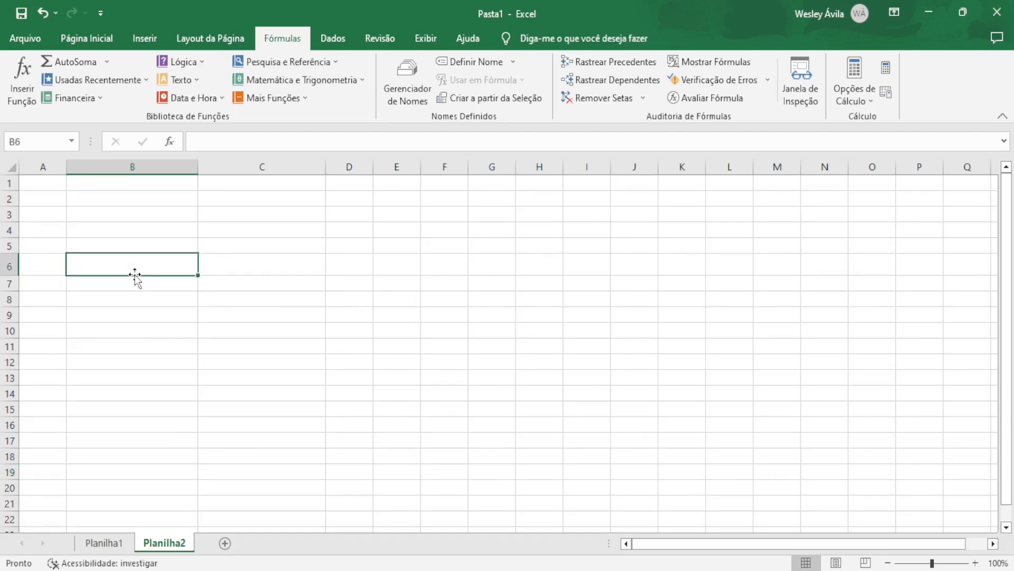
type("Nome ")
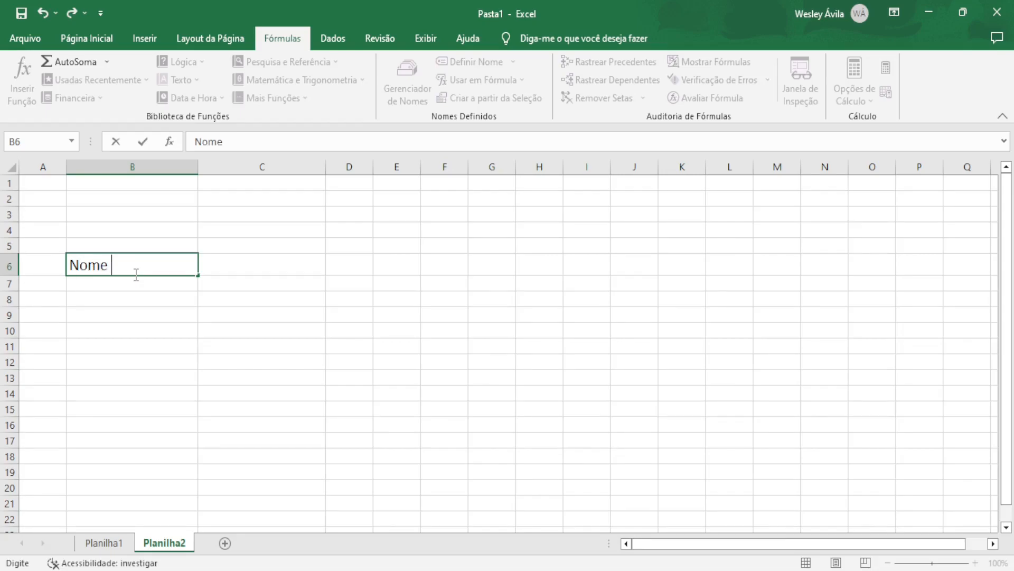
type("da Fruta")
key("Tab")
type("Va")
key("BackSpace")
type("alor")
key("BackSpace")
type("or a")
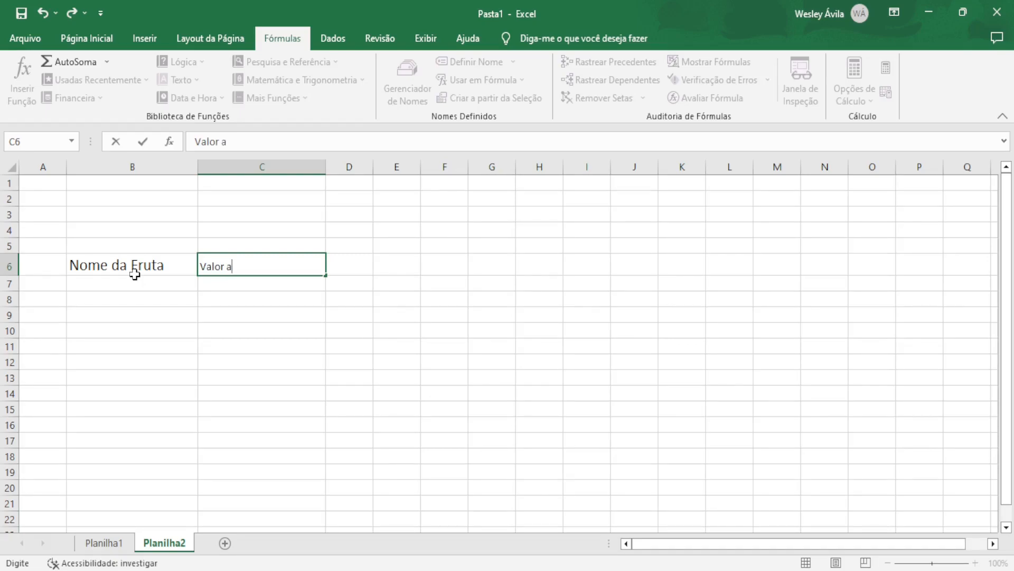
type("tual da fruta")
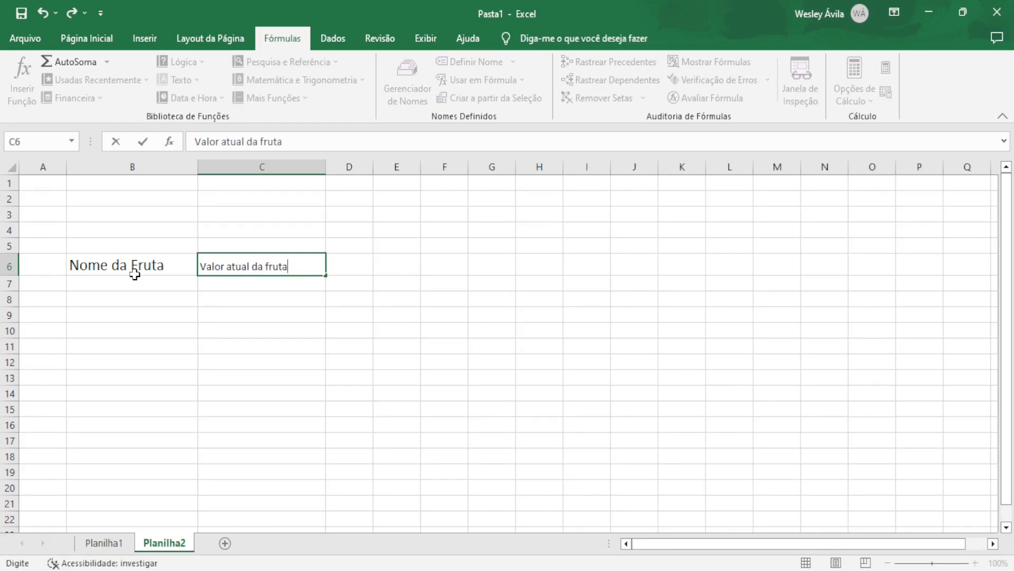
left_click(134, 328)
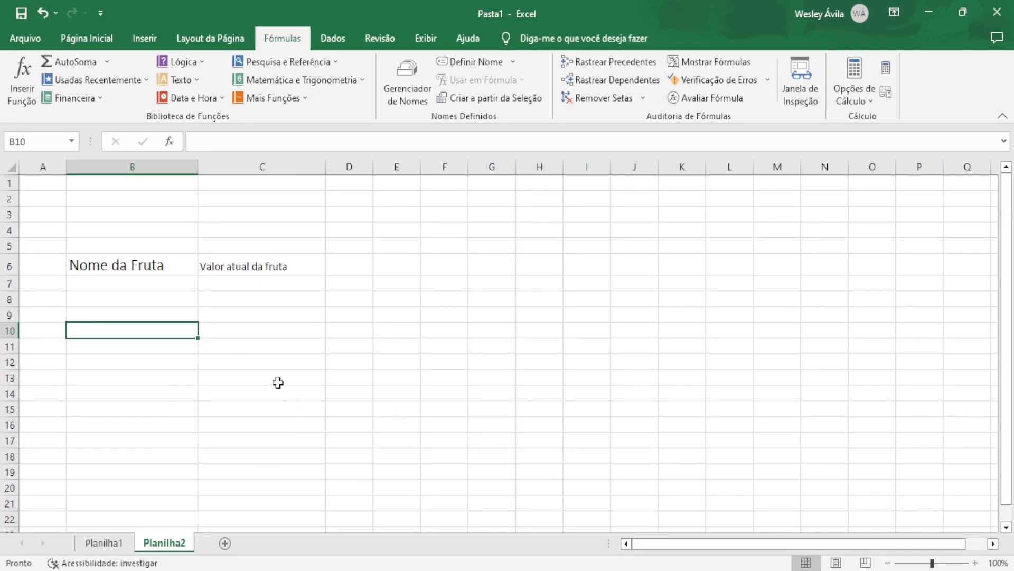
left_click(107, 284)
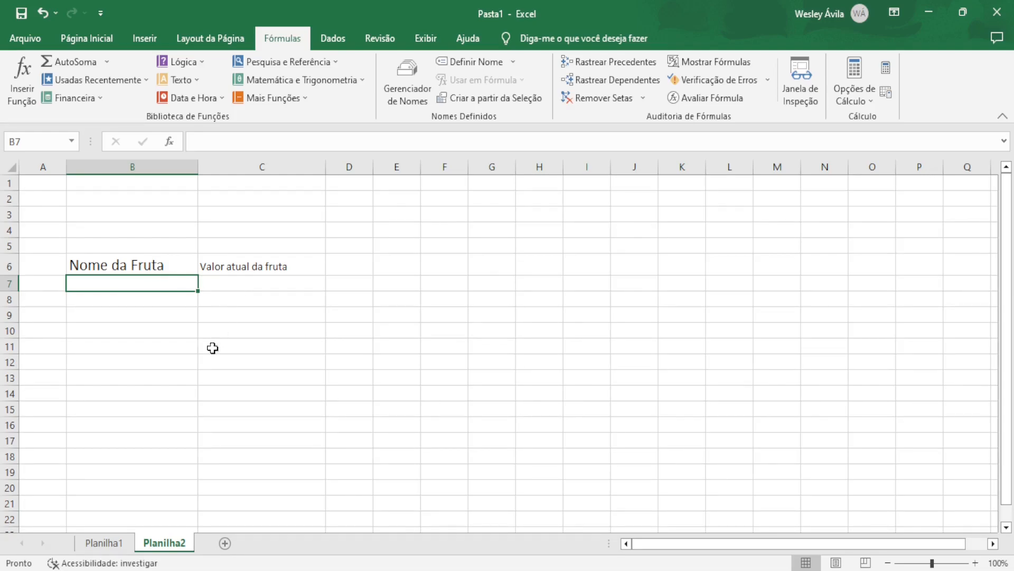
left_click(104, 542)
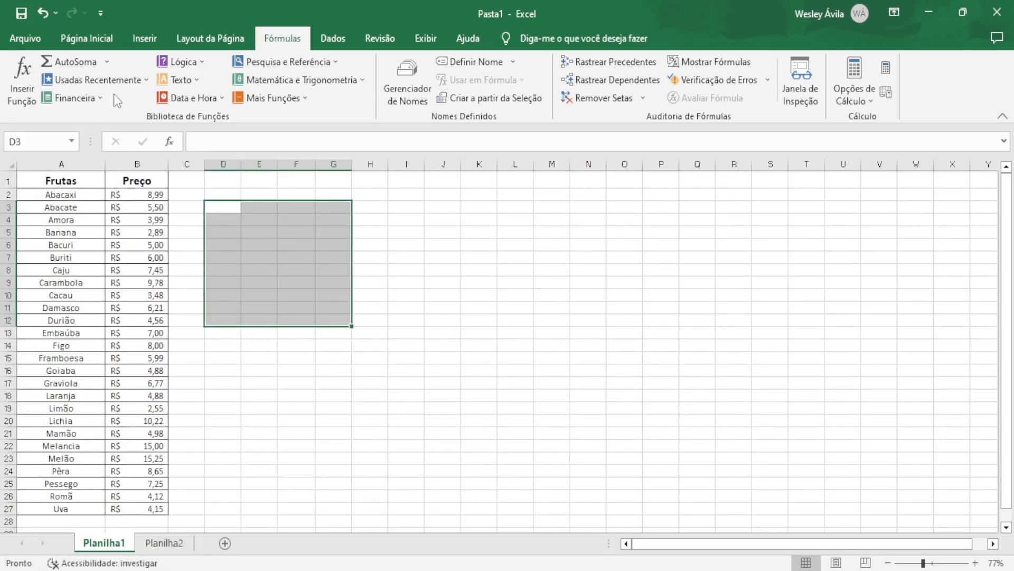
left_click(390, 360)
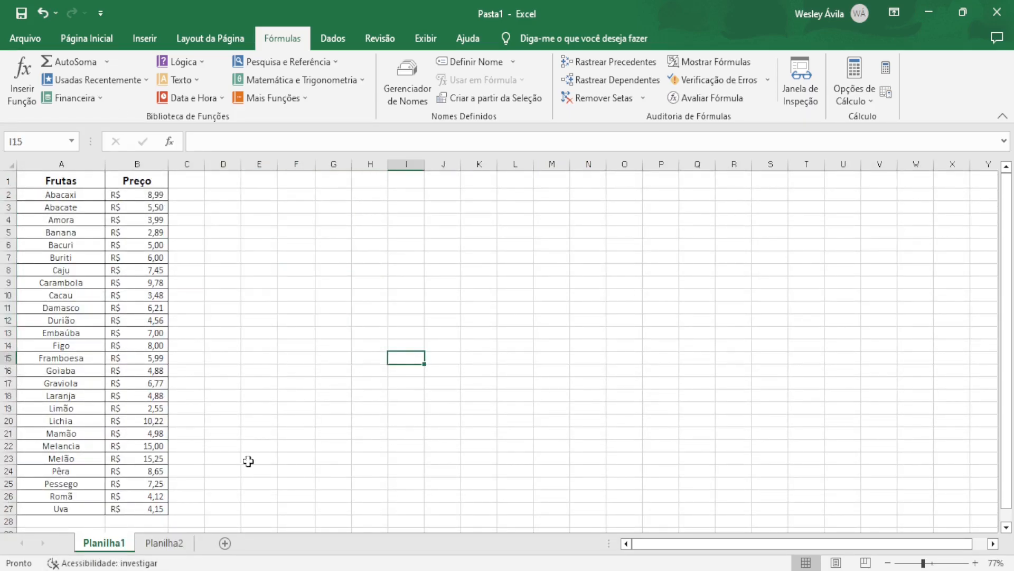
left_click(165, 543)
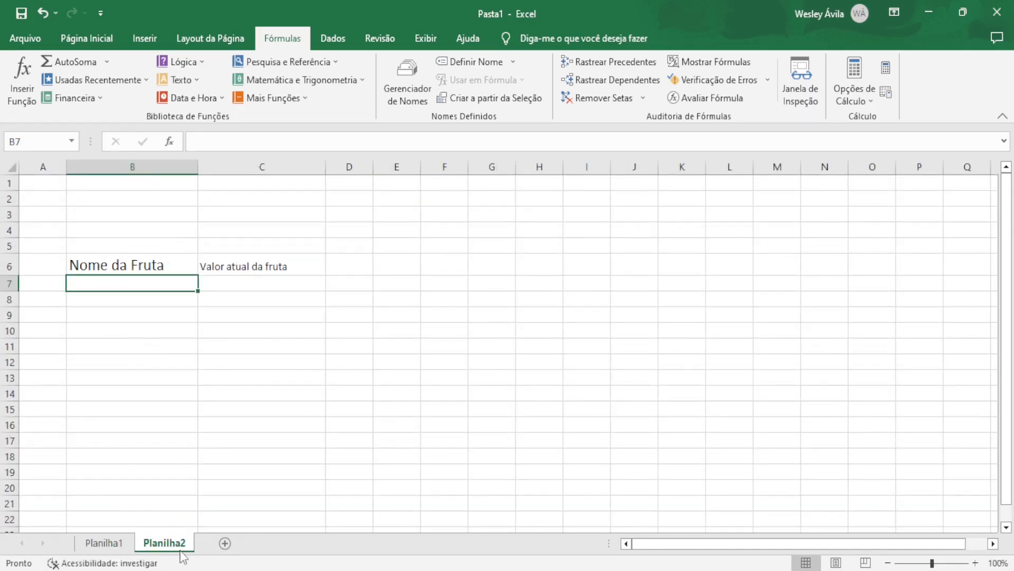
Start a PROCV formula in C7 of Planilha2 with B7 as the lookup value.
left_click(230, 282)
type("=proc")
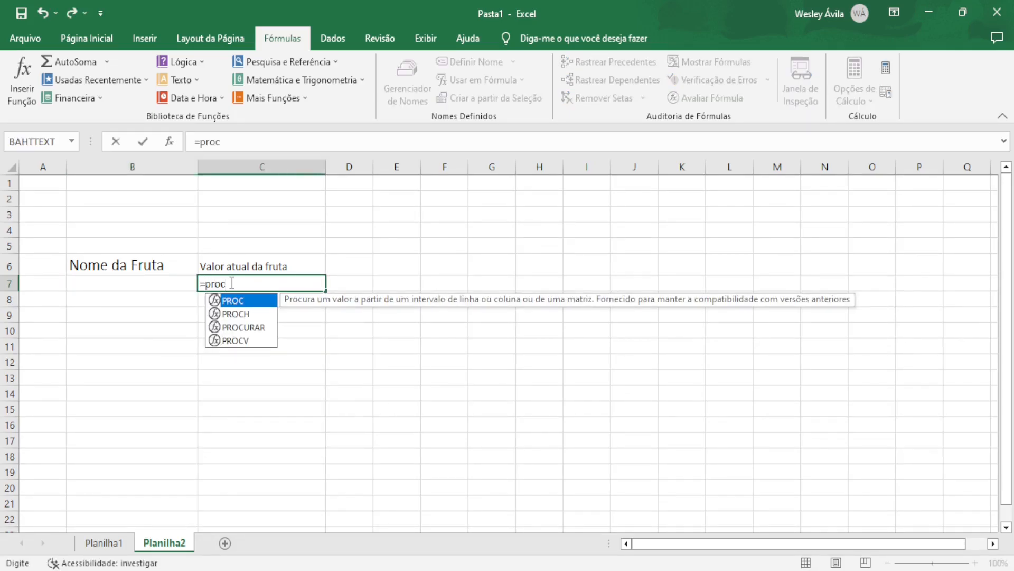
type("v")
key("Tab")
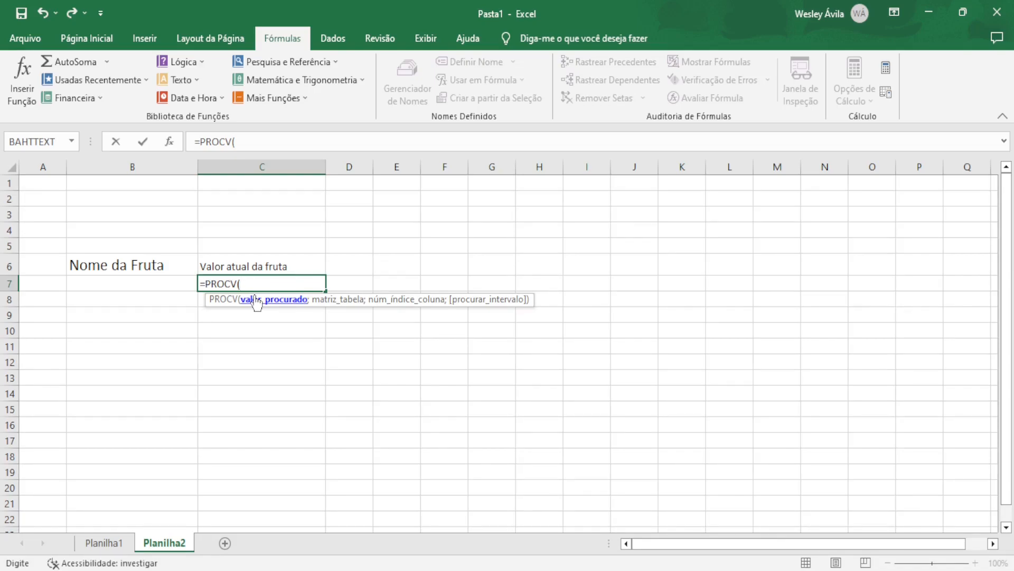
left_click(144, 281)
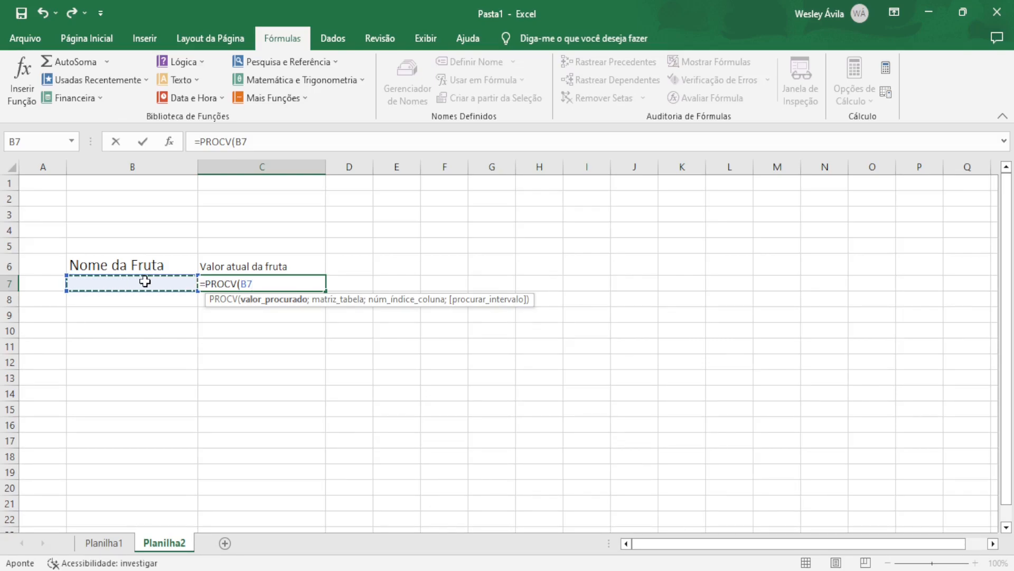
type(";")
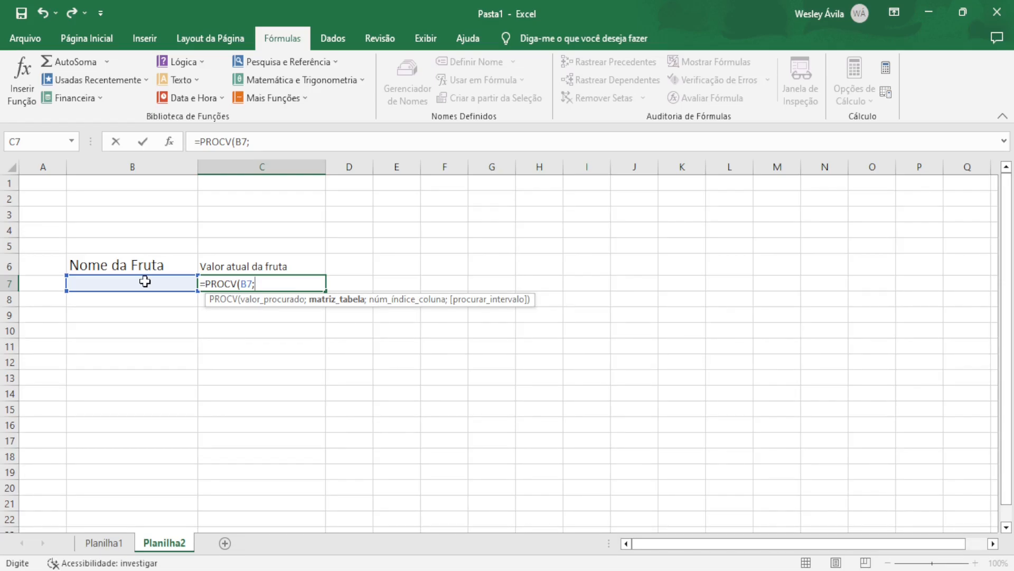
Complete the PROCV formula with table range Planilha1!A2:B27, column index 2 and 0 for an exact match.
left_click(110, 548)
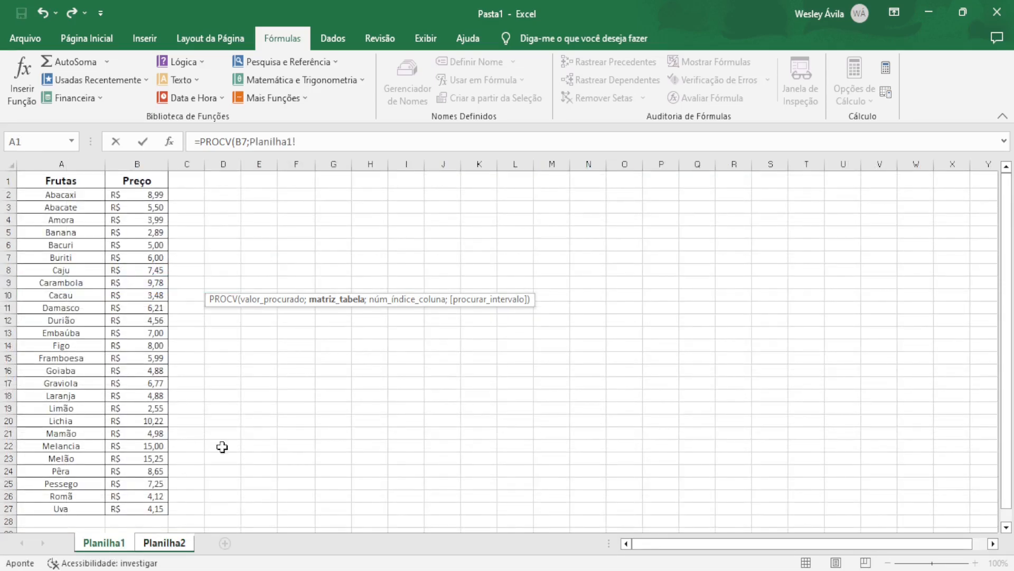
left_click_drag(52, 196, 132, 508)
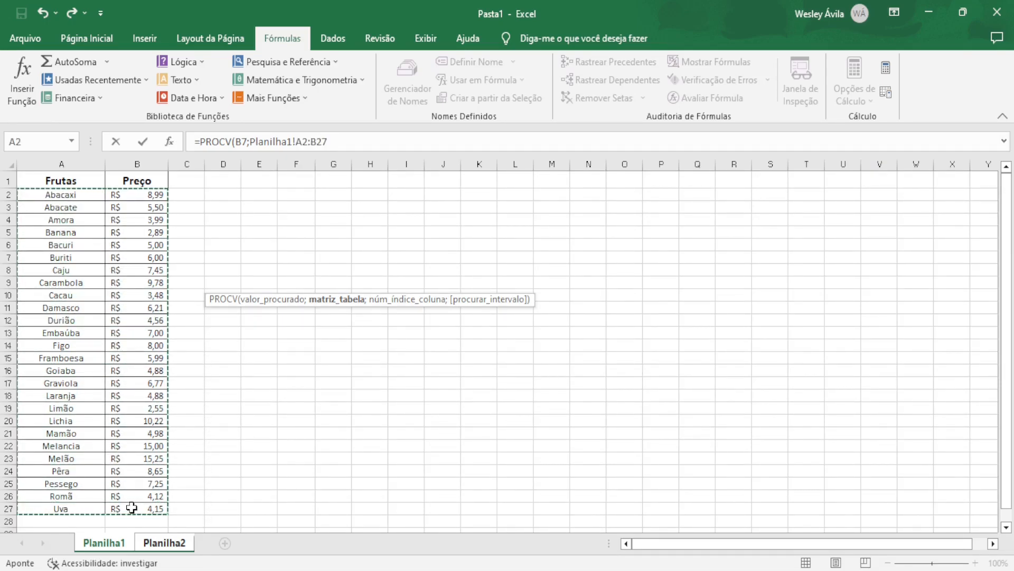
left_click(334, 137)
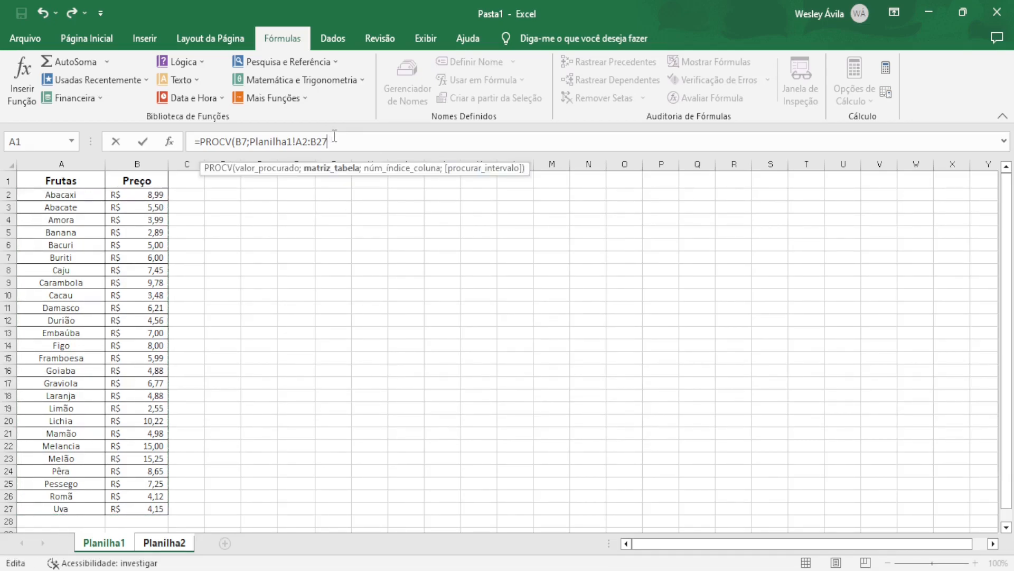
type(";")
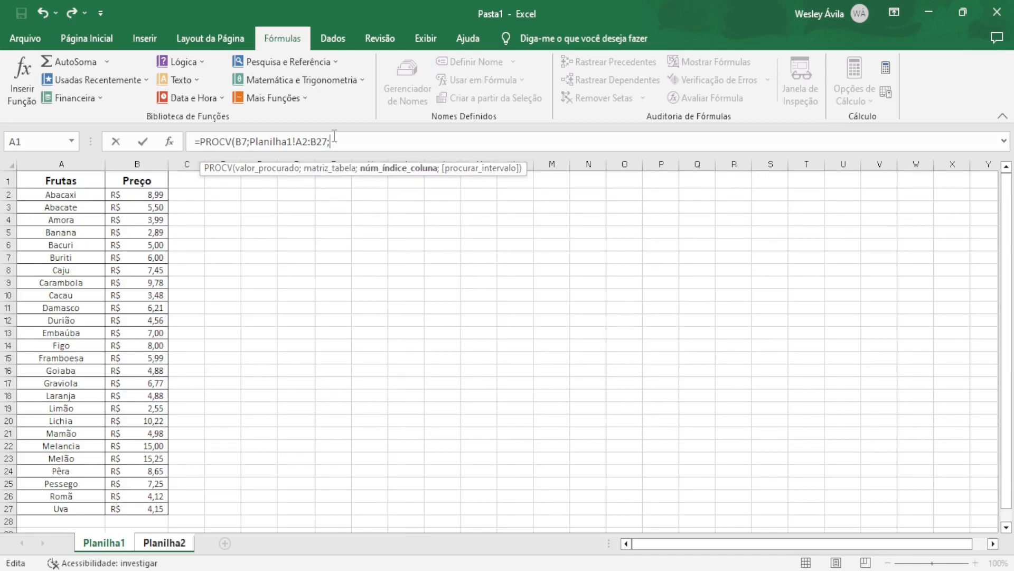
type("2;0")
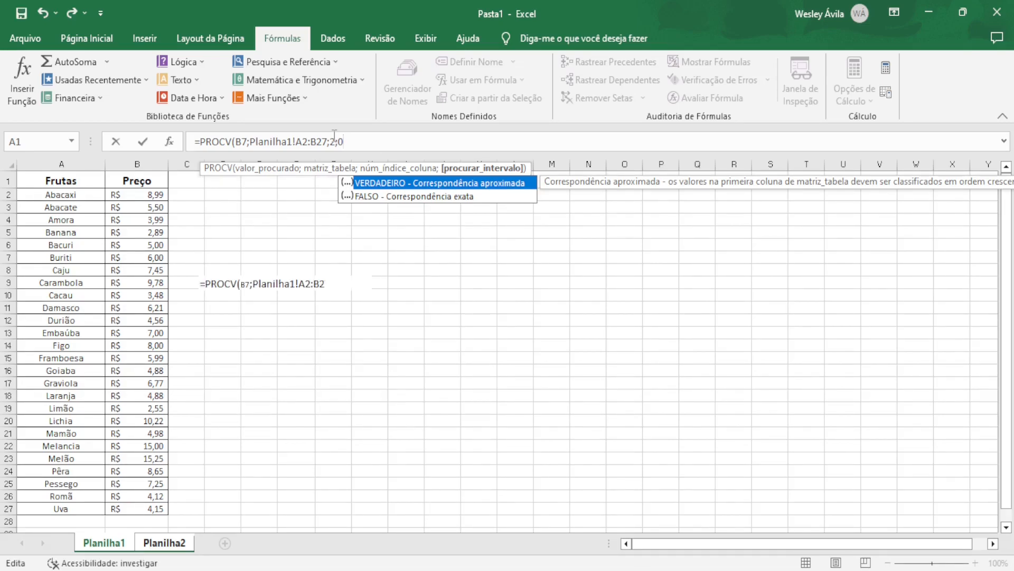
key("Return")
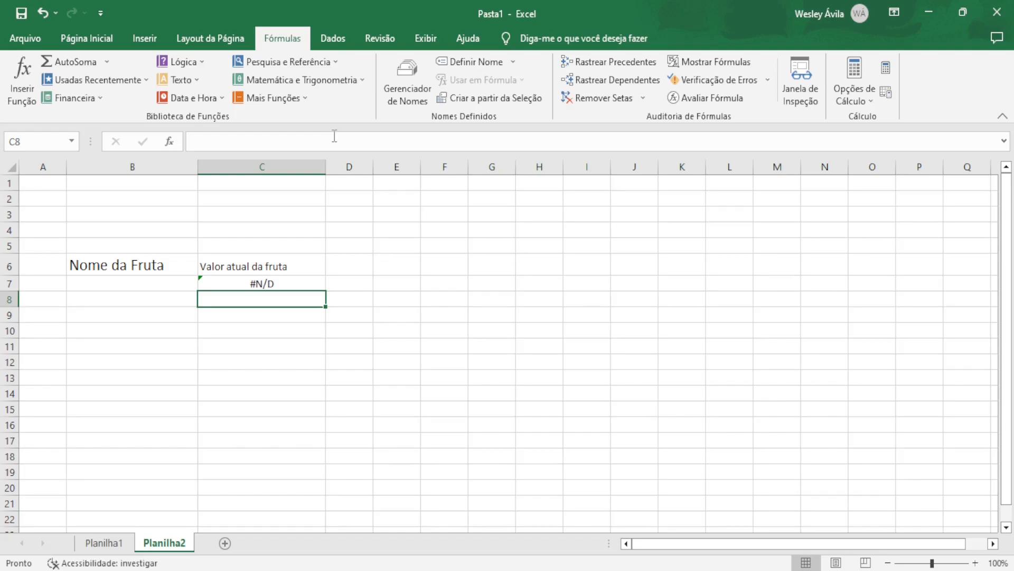
Enter "Banana" in B7 of Planilha2 to test the PROCV lookup.
left_click(127, 280)
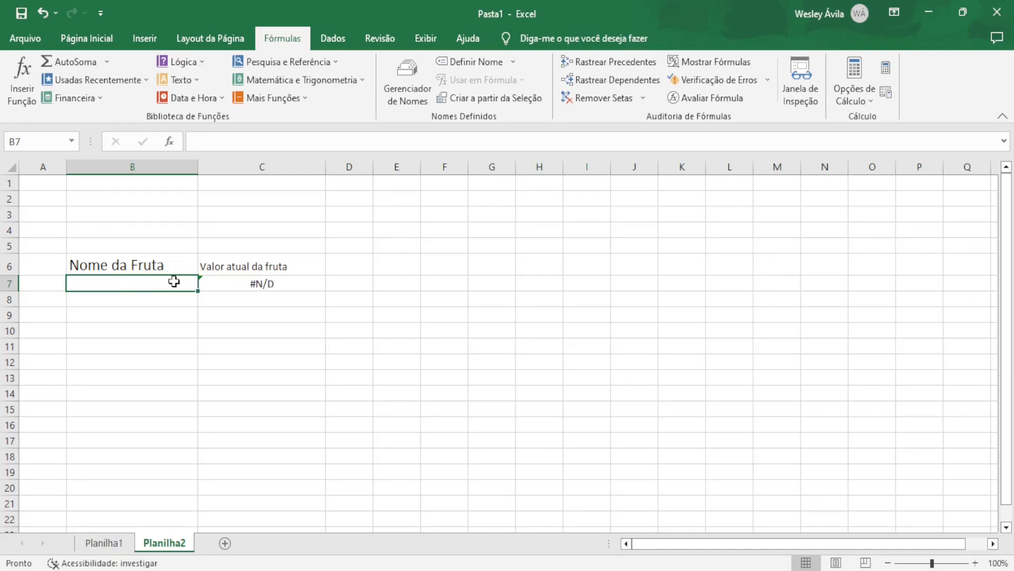
type("Banna")
key("BackSpace")
key("BackSpace")
type("ana")
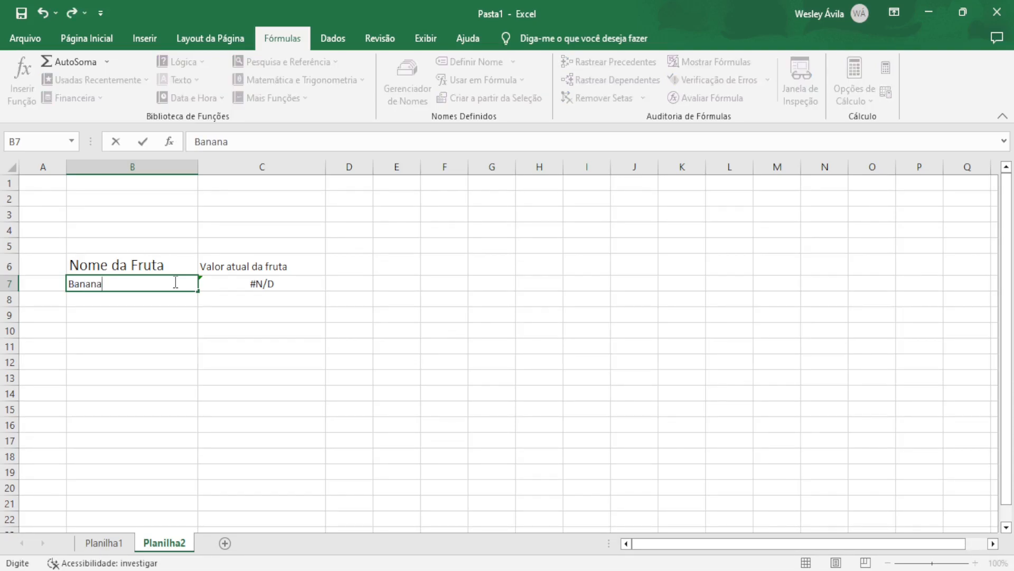
key("Return")
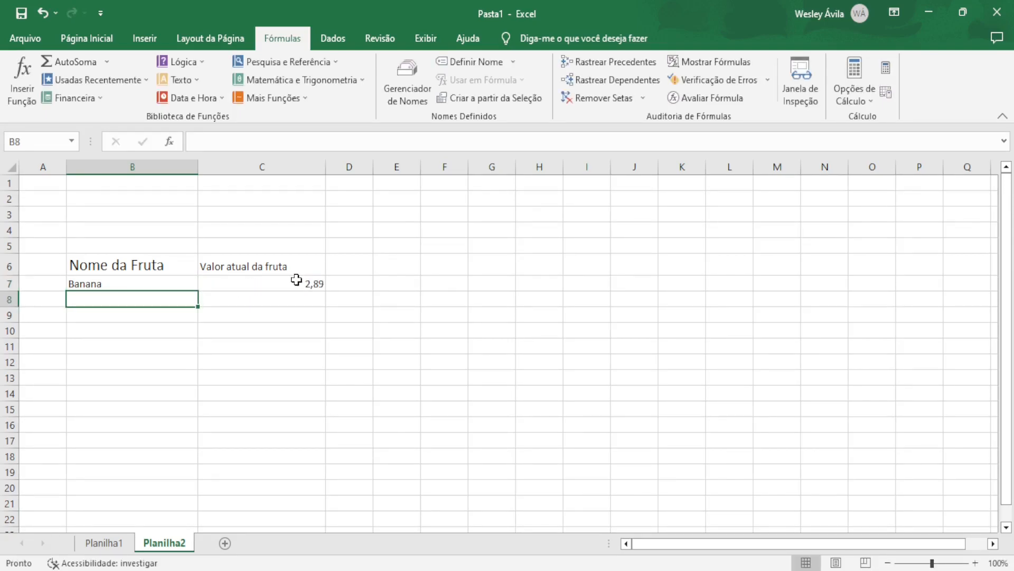
Check the Banana name and price cells on Planilha1, then return to Planilha2 and close the Acessibilidade pane.
left_click(116, 541)
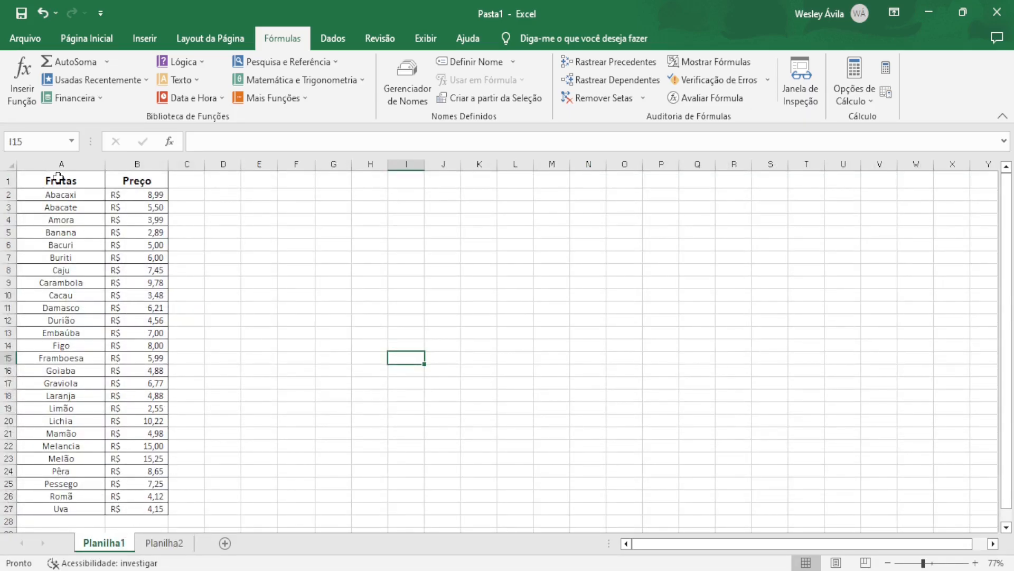
left_click(58, 233)
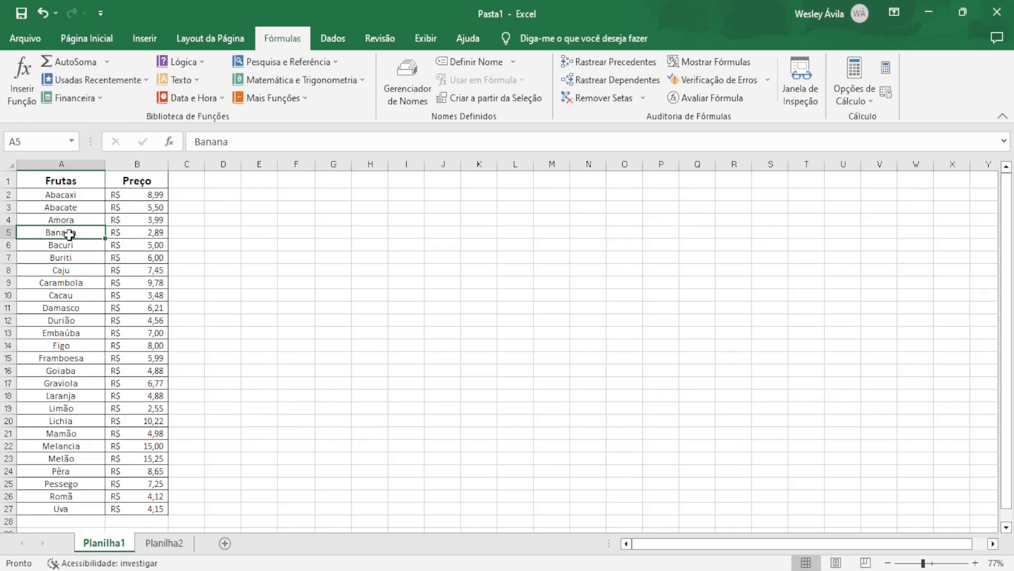
left_click(129, 235)
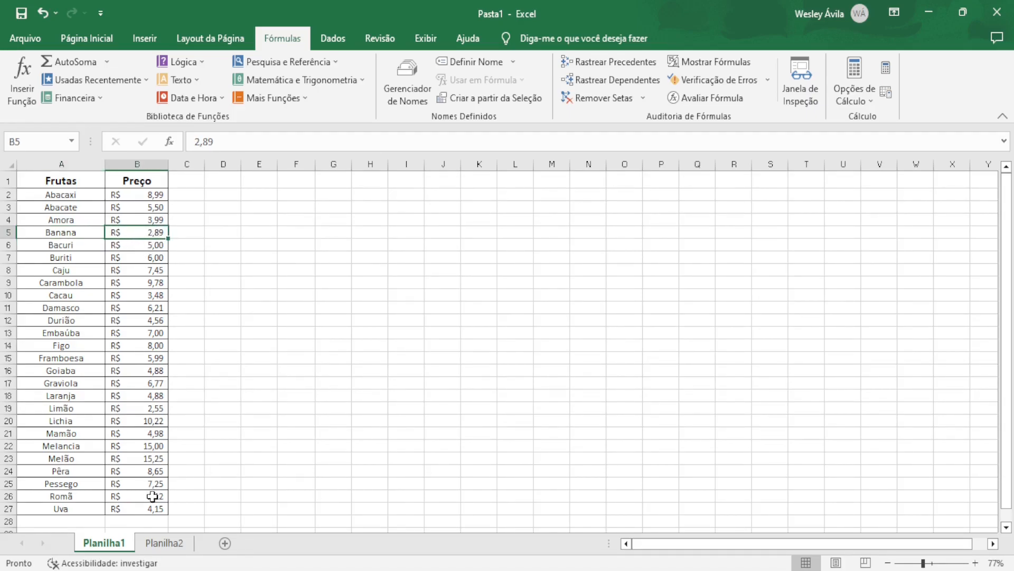
left_click(151, 562)
left_click(156, 547)
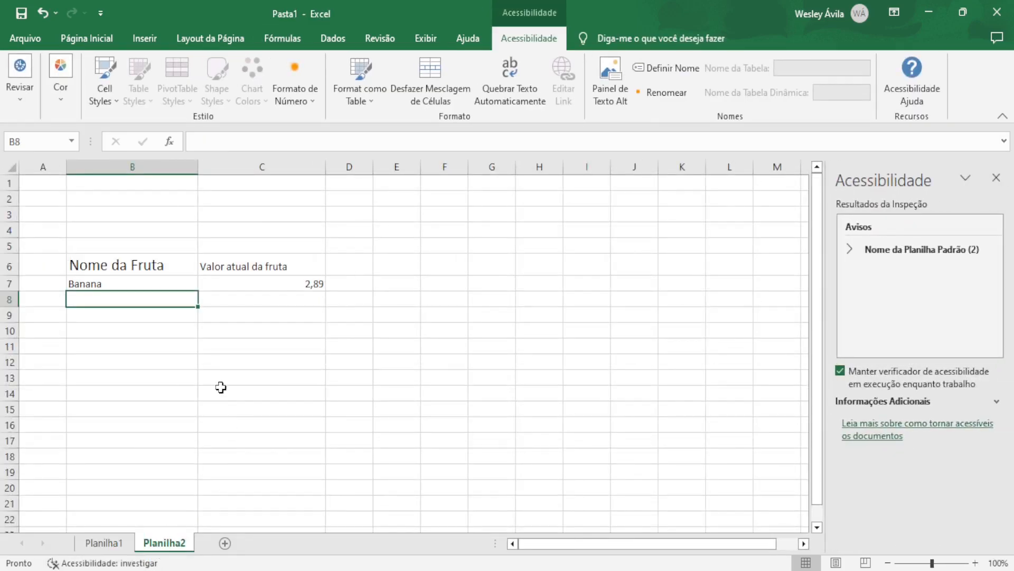
left_click(997, 178)
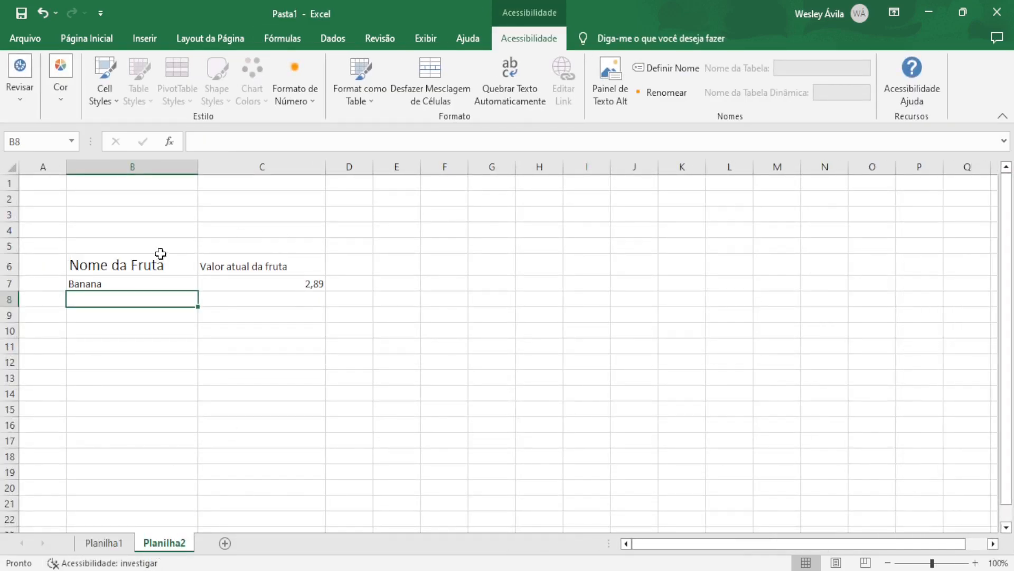
Replace the fruit name in B7 with "Caju" to test the lookup.
left_click(112, 284)
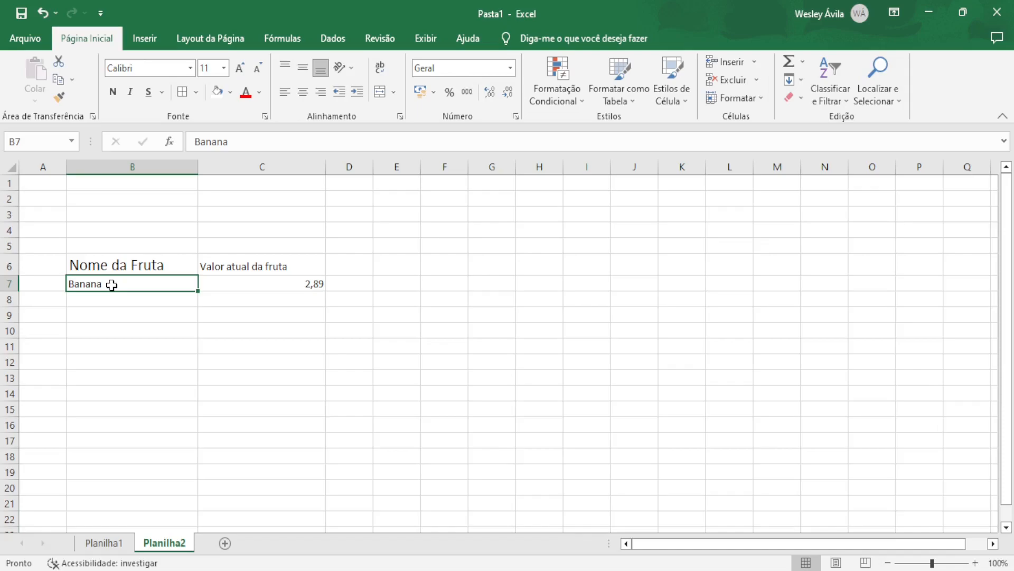
type("Caju")
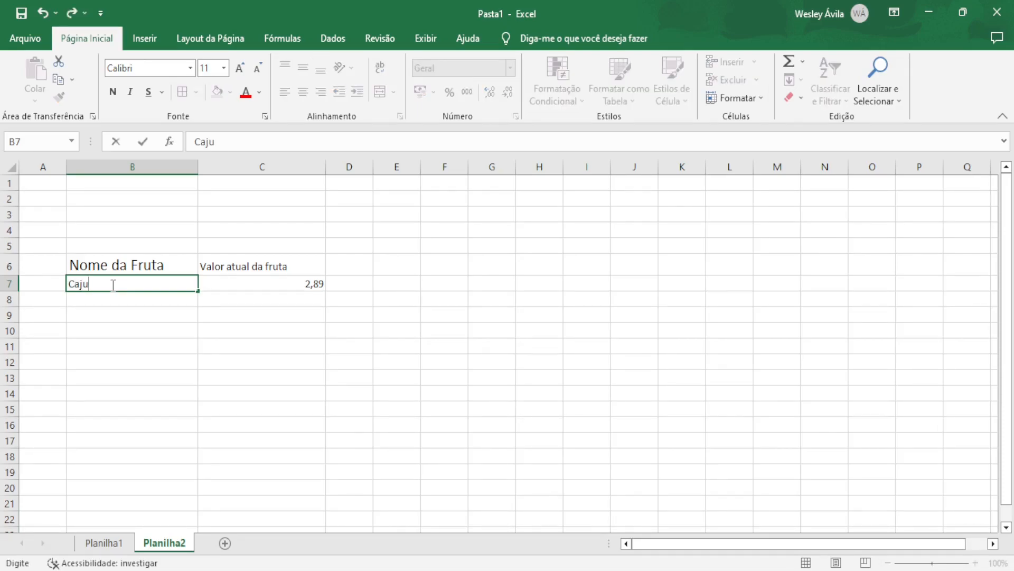
key("Return")
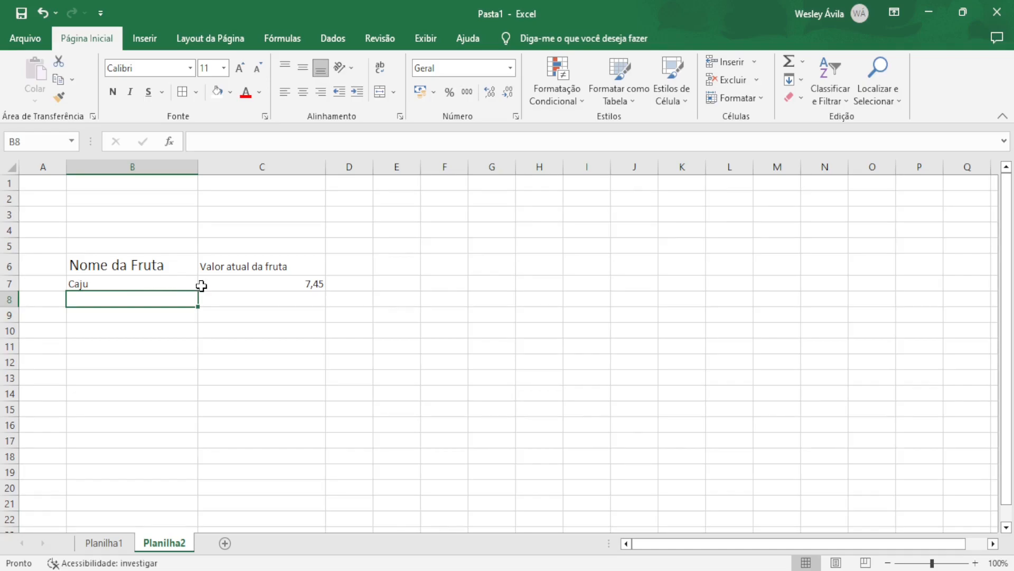
Replace the fruit name in B7 with "Jabuticaba" to test a fruit missing from the table.
left_click(181, 281)
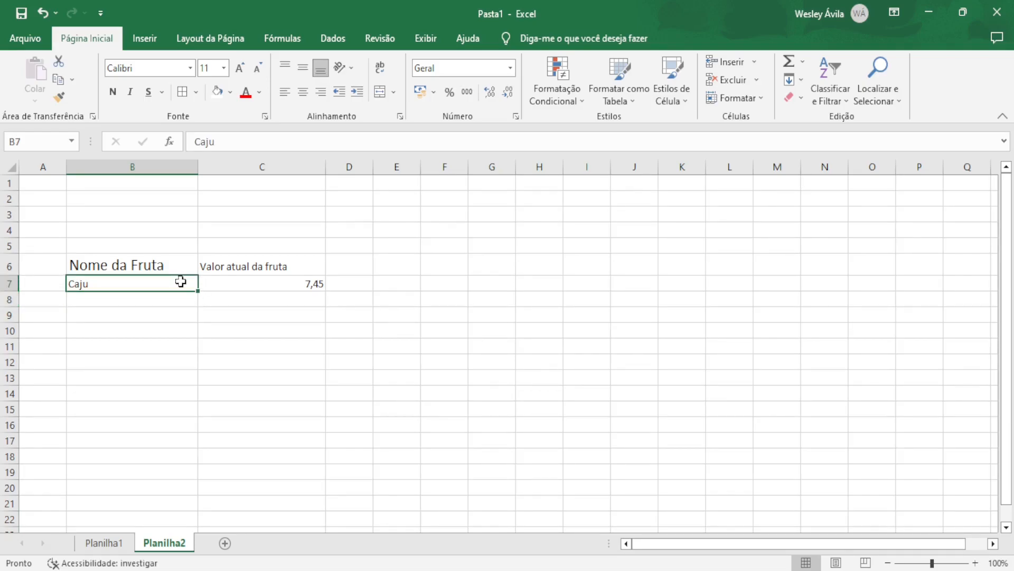
type("Ja")
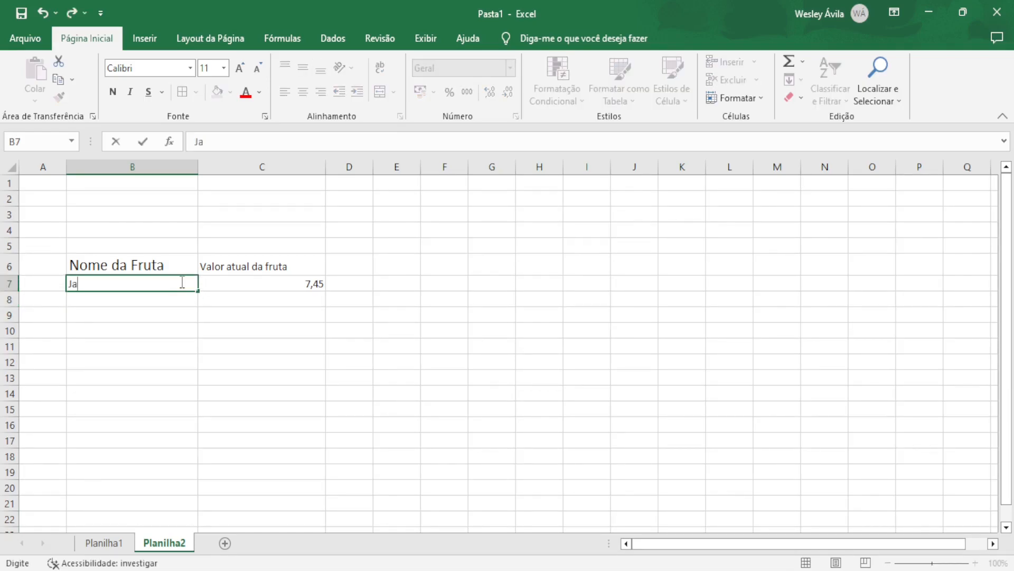
type("buticab")
type("a")
key("Return")
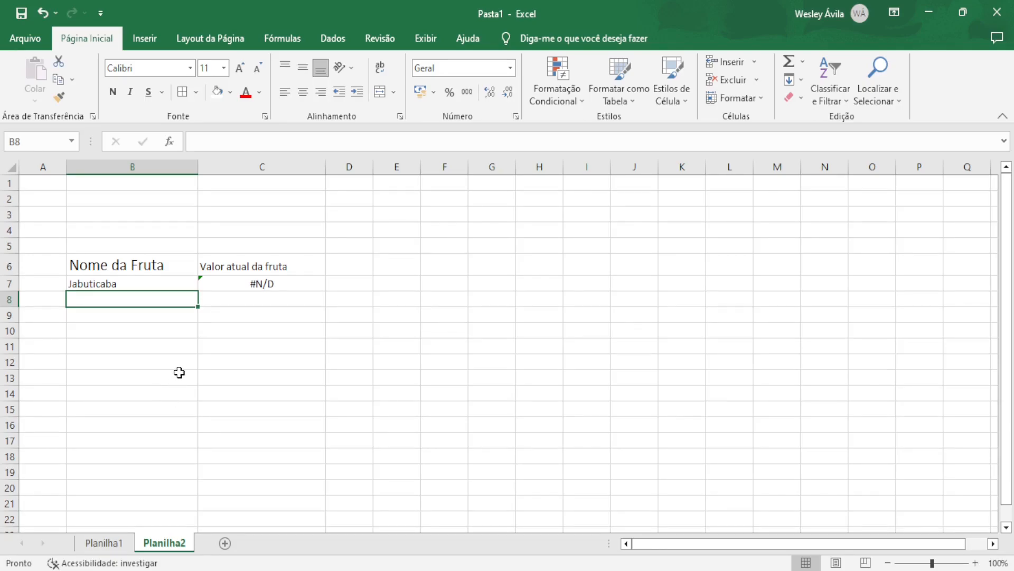
Look through the fruit list on Planilha1 for Jabuticaba, then return to Planilha2.
left_click(138, 283)
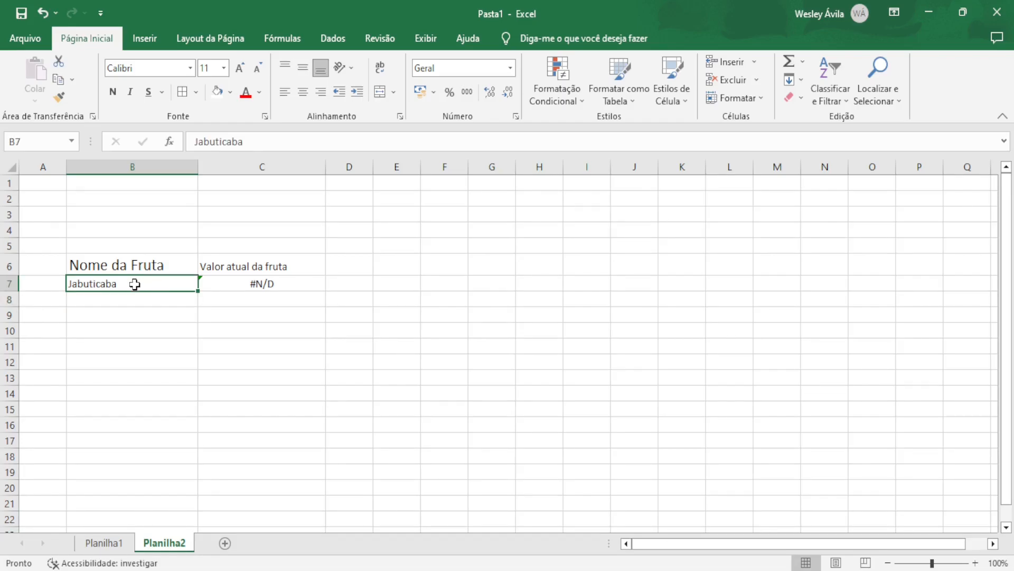
left_click(113, 544)
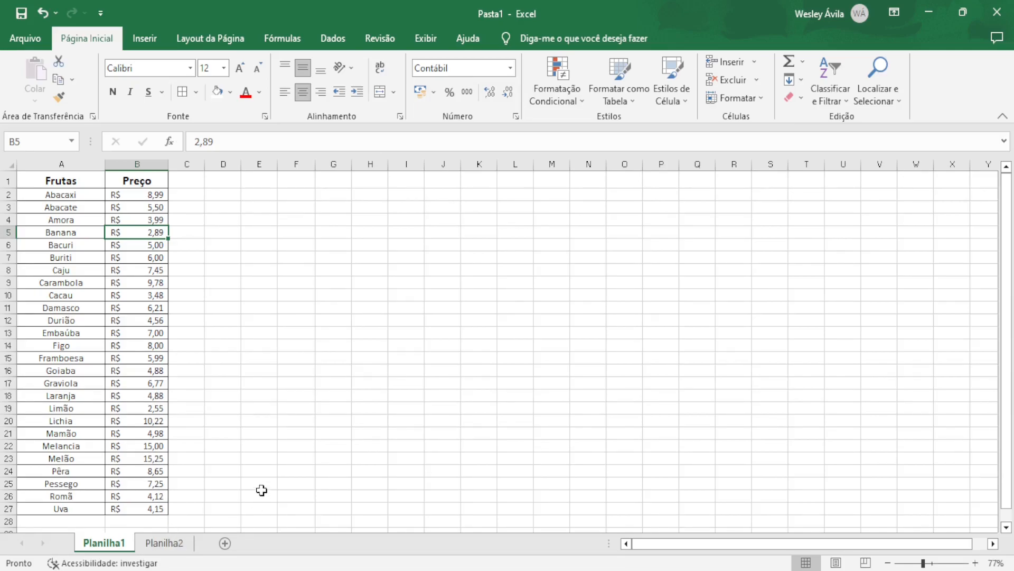
left_click(172, 542)
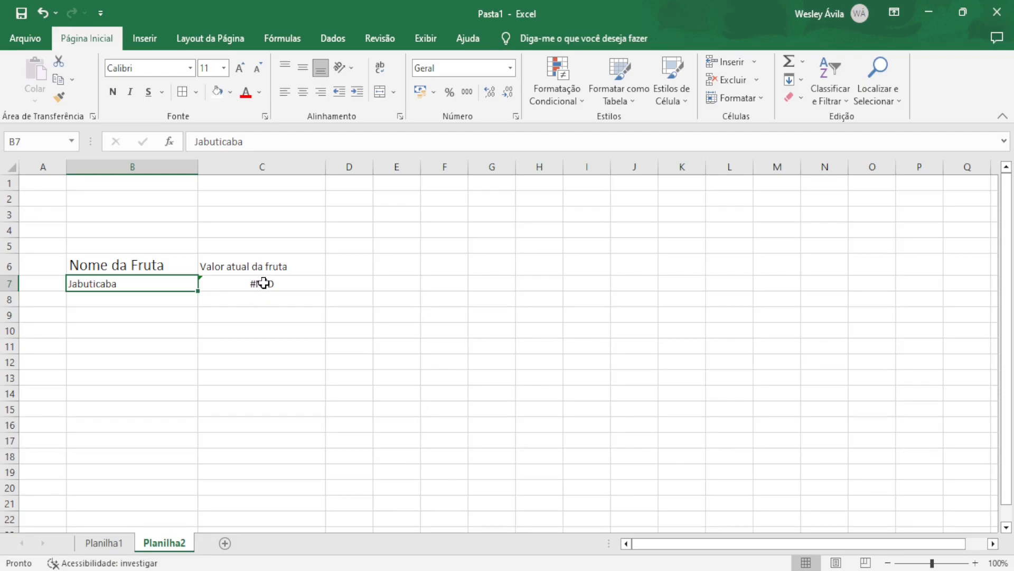
Clear the fruit name from B7.
left_click(146, 297)
left_click(140, 285)
key("BackSpace")
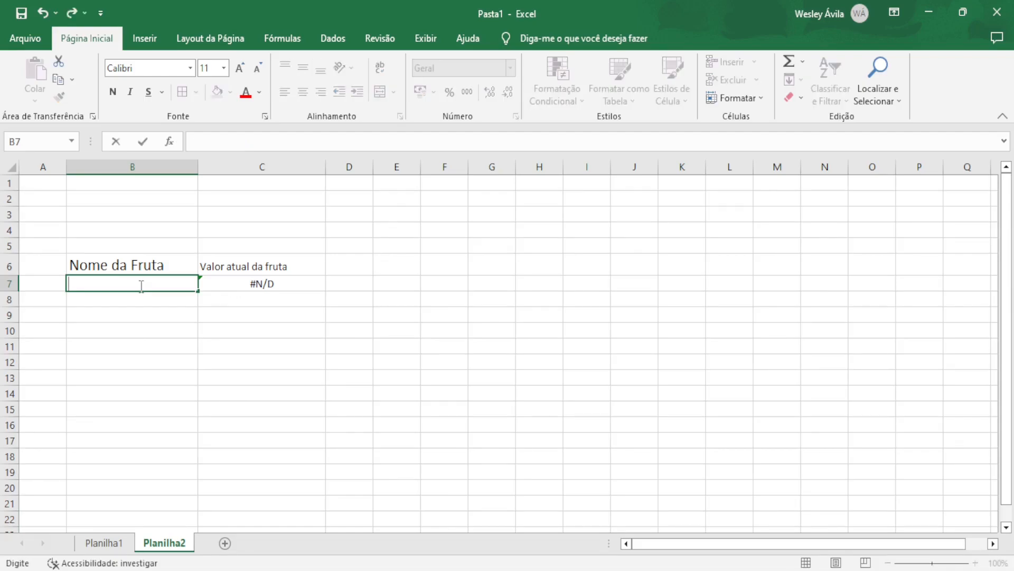
left_click(193, 344)
Insert the SEERRO function in front of PROCV in the C7 formula, making PROCV its first argument.
double_click(241, 282)
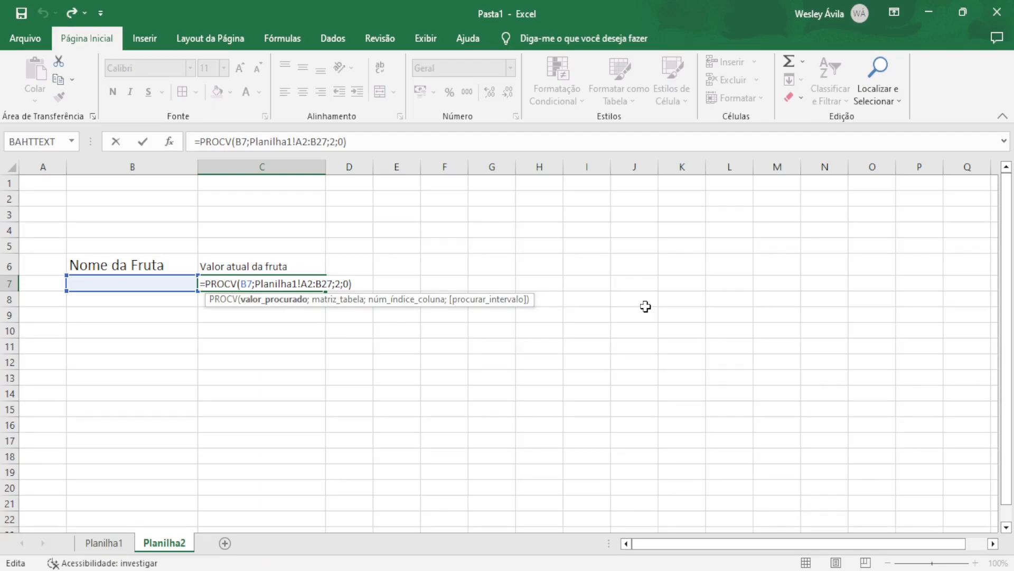
key("Left")
key("Left")
key("Left")
key("Left")
key("Left")
key("Left")
key("Left")
key("Left")
key("Left")
key("Left")
key("Left")
key("Left")
key("Left")
key("Left")
key("Left")
key("Left")
key("Left")
key("Left")
key("Left")
key("Left")
type("s")
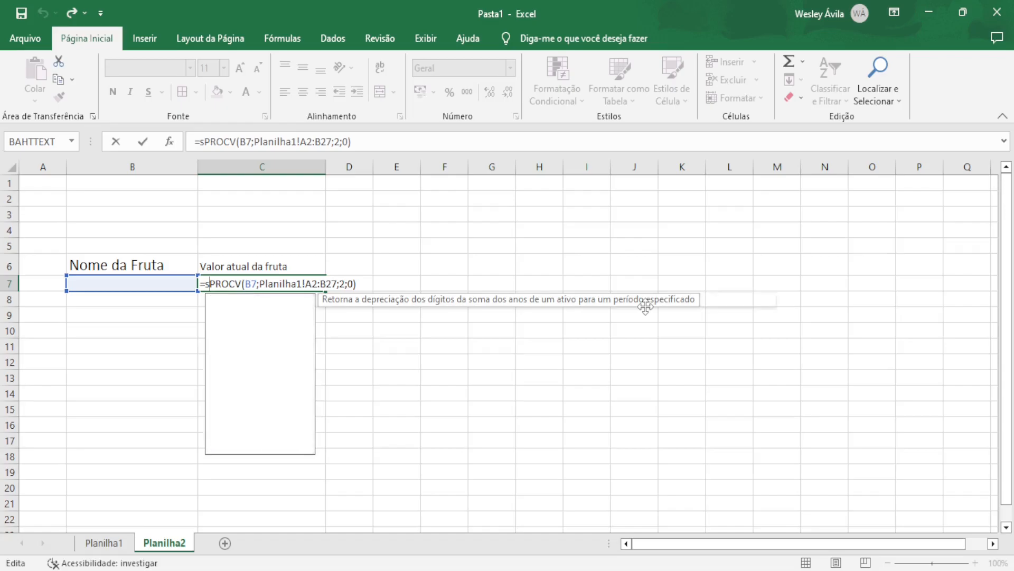
type("e")
type("erro")
key("Tab")
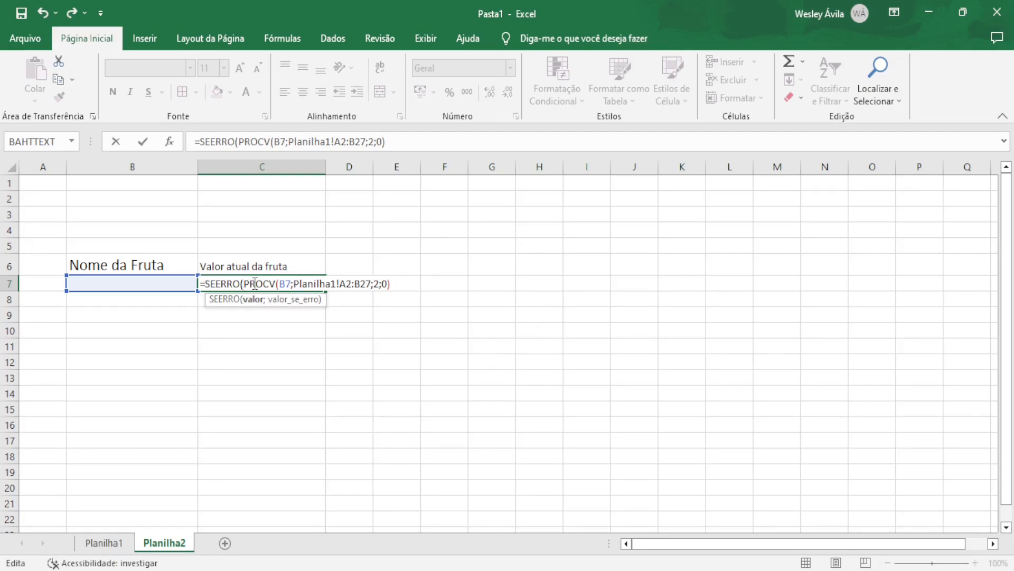
Complete the SEERRO formula in C7 with "Fruta não encontrada em estoque" as the value returned on error.
key("Right")
key("Right")
key("Right")
key("Right")
key("Right")
key("Right")
key("Right")
key("Right")
key("Right")
key("Right")
key("Right")
key("Right")
key("Right")
key("Right")
key("Right")
key("Right")
key("Right")
key("Right")
key("Right")
key("Right")
key("Right")
key("Right")
key("Right")
key("Right")
key("Right")
type(";")
type("Fr")
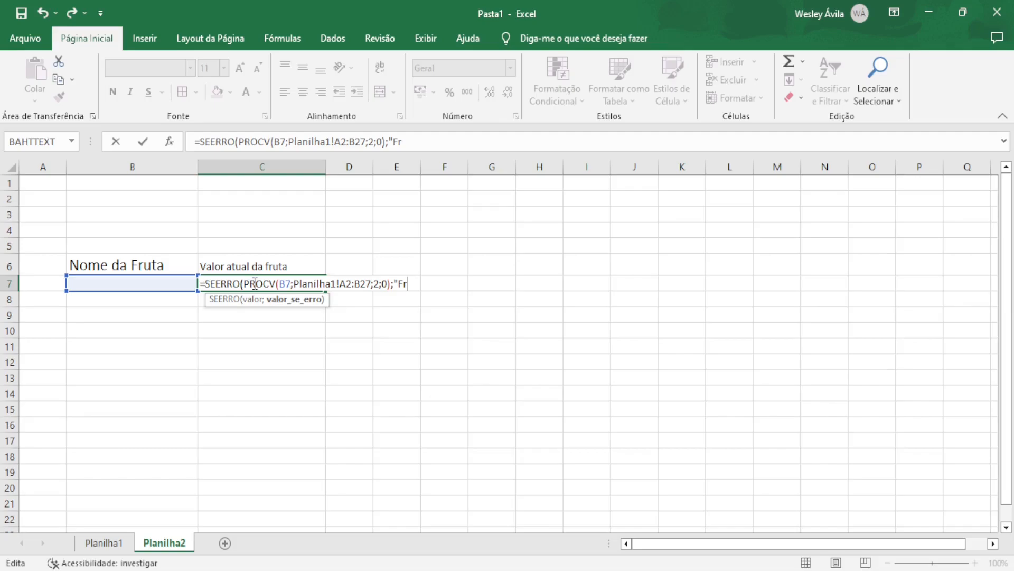
type("uta não encontr")
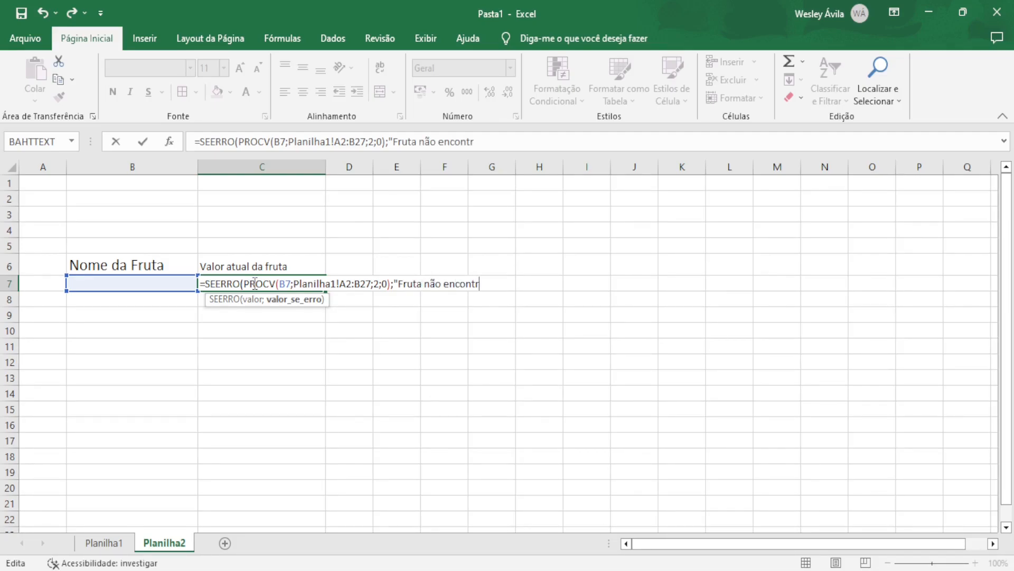
type("ada em estoque")
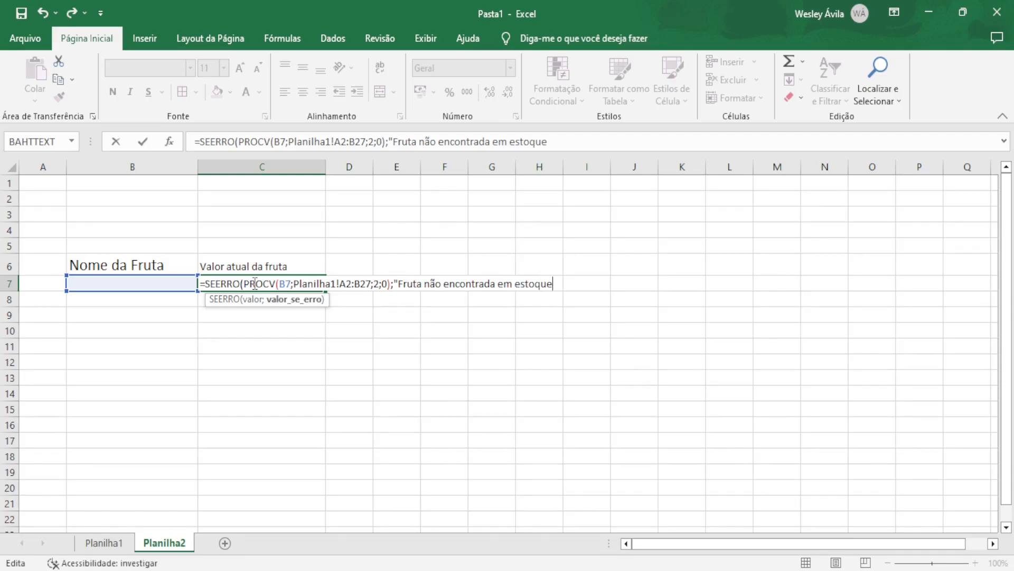
type("\")")
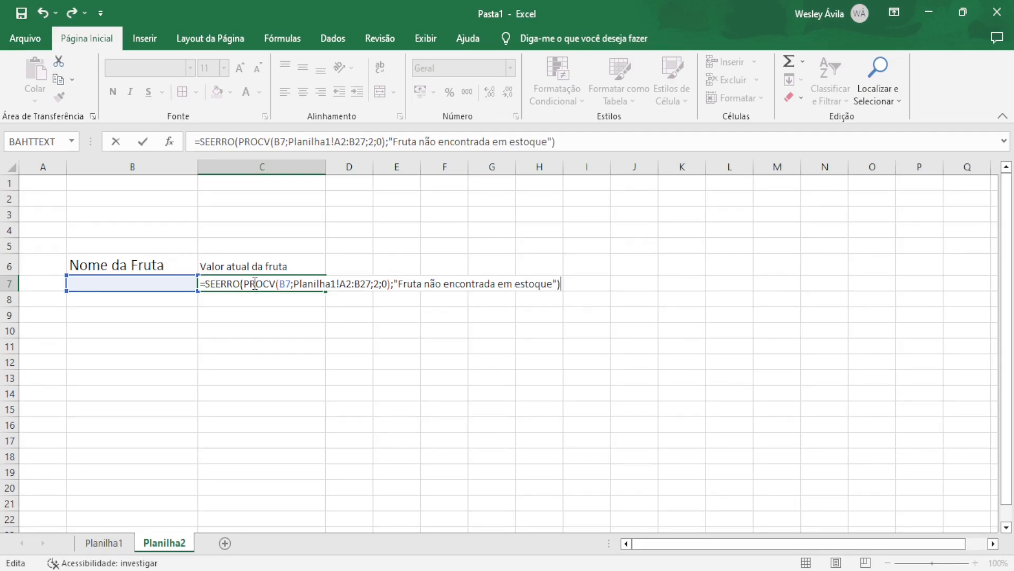
key("Return")
left_click(254, 284)
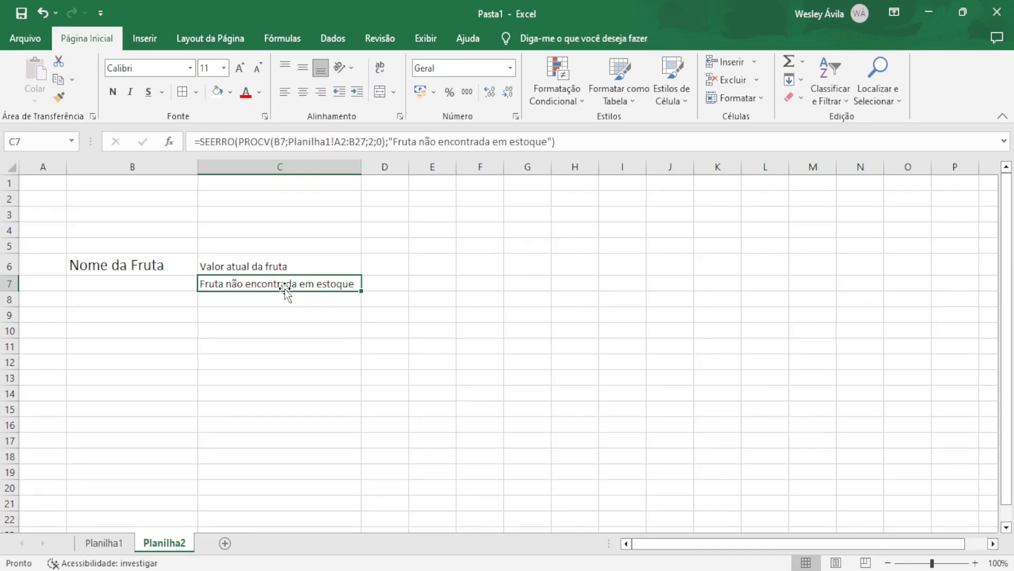
Test the SEERRO lookup by entering "Banana" and then "Caju" in B7.
left_click(159, 284)
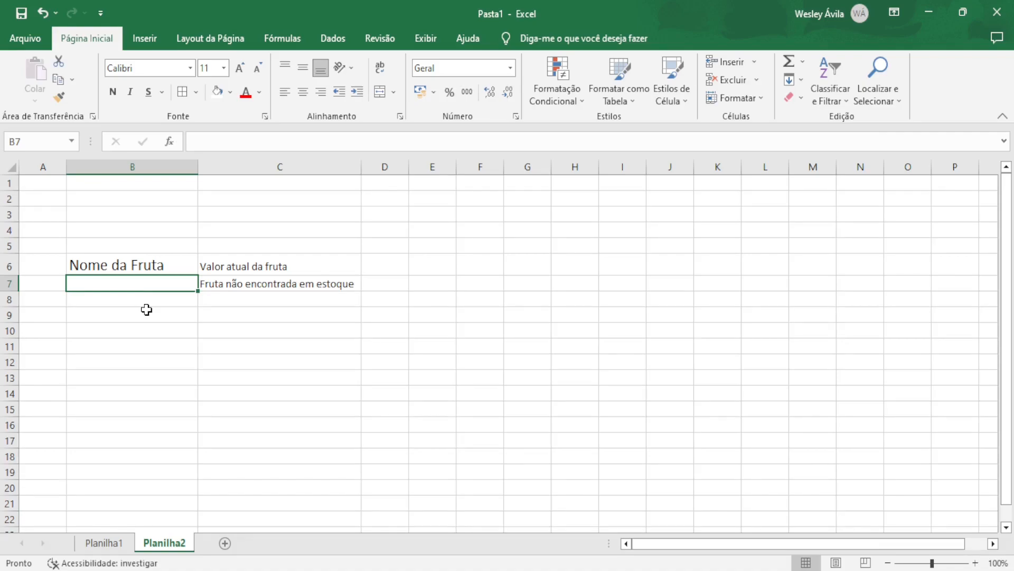
type("Banana")
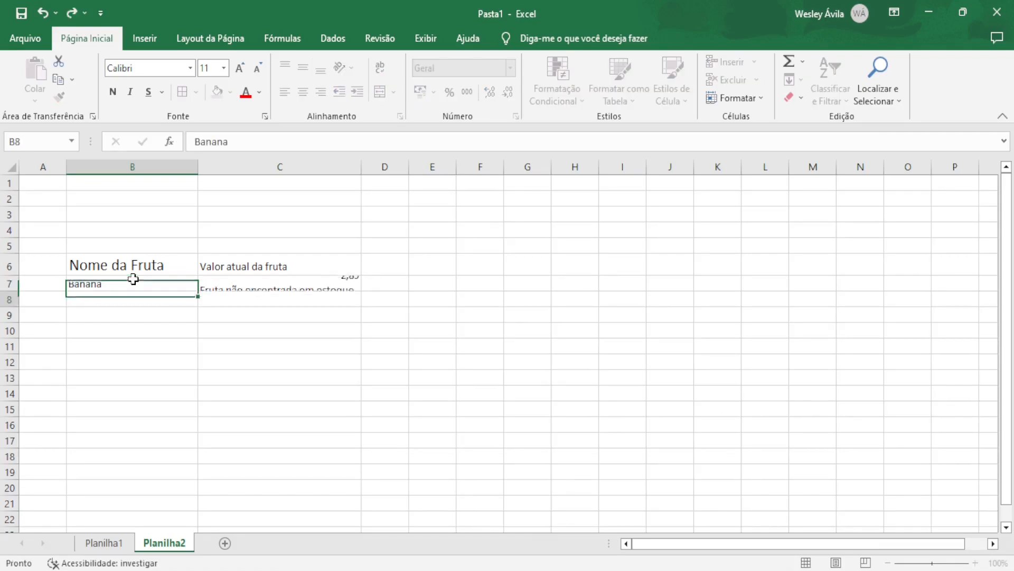
key("Return")
left_click(133, 279)
type("Caju")
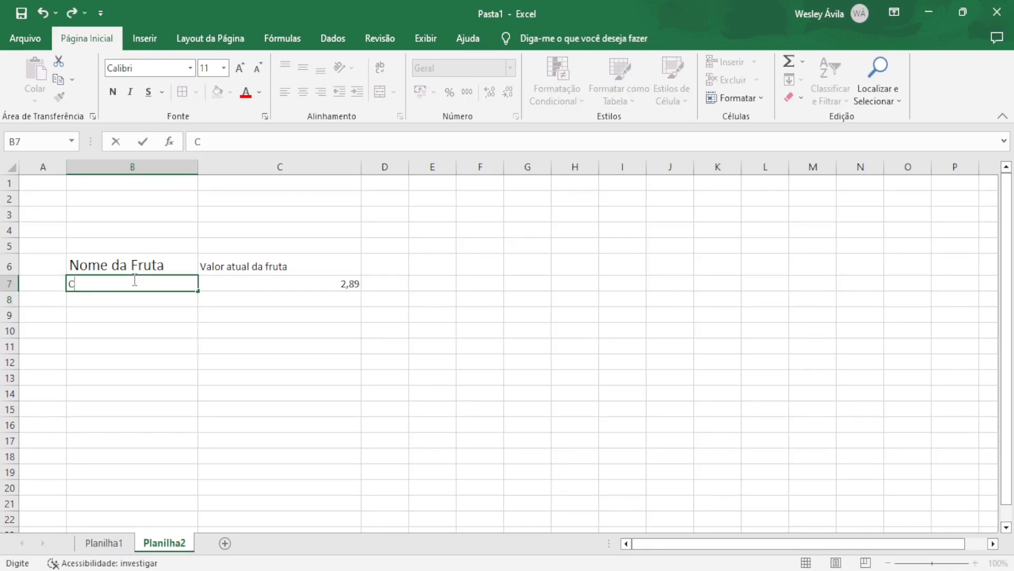
key("Return")
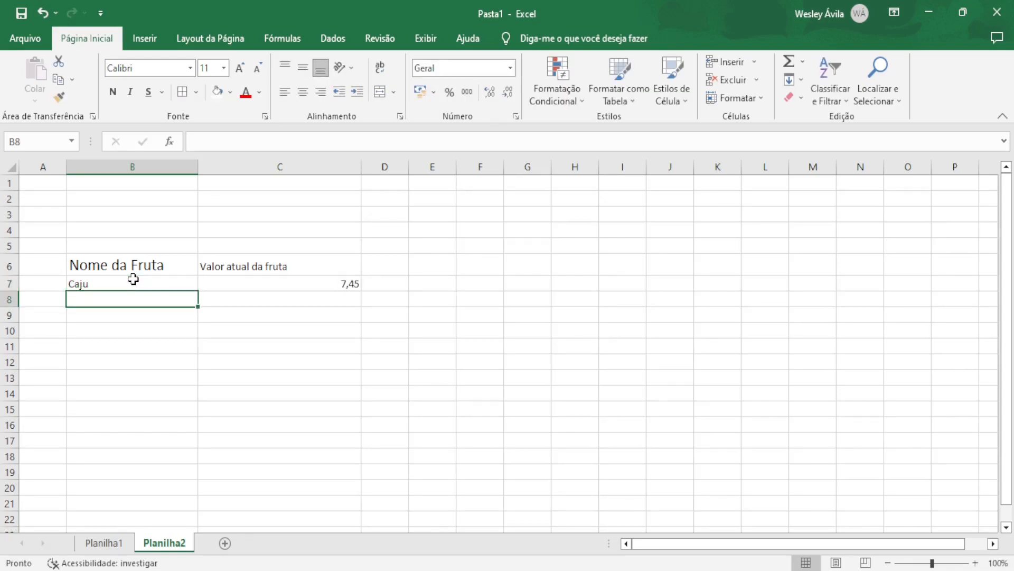
Test the SEERRO lookup by entering "Lichia" and then "Jabuticaba" in B7.
left_click(133, 279)
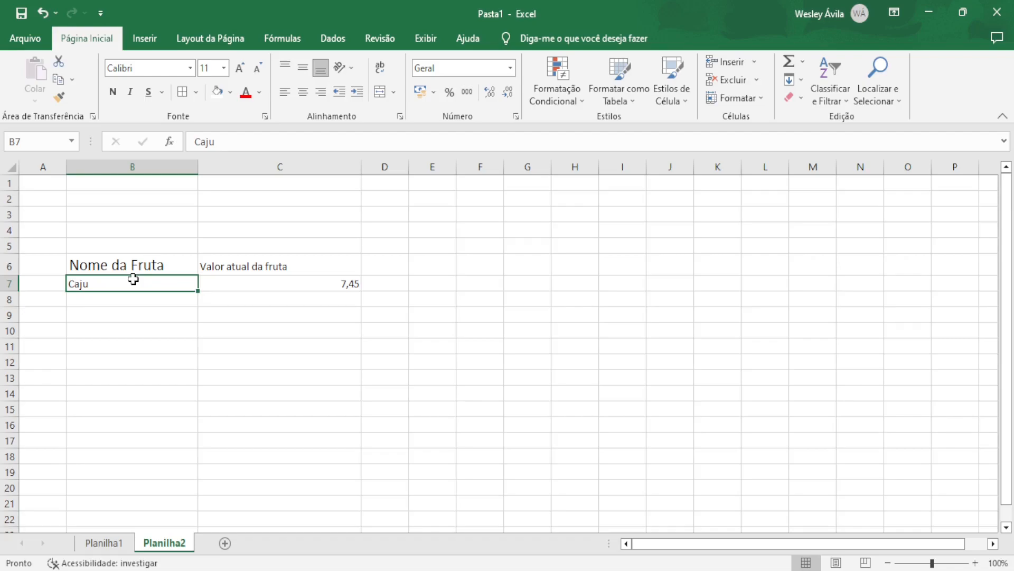
type("Li")
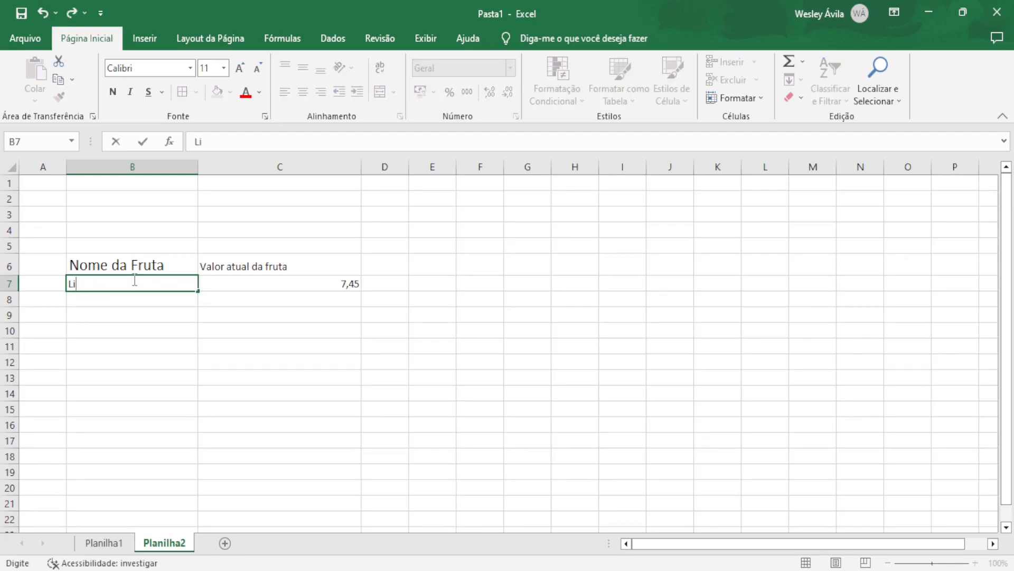
type("chia")
key("Return")
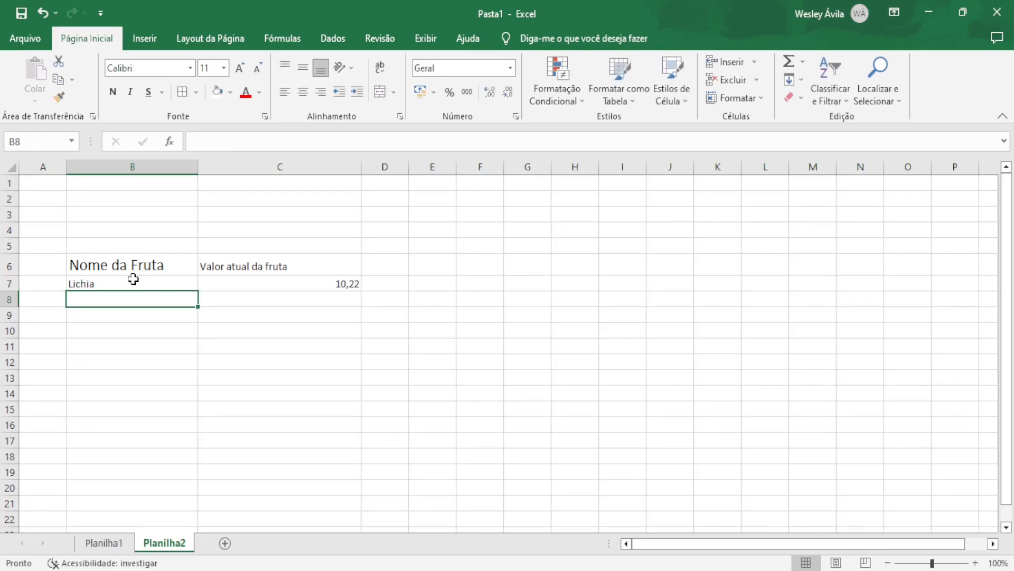
left_click(133, 279)
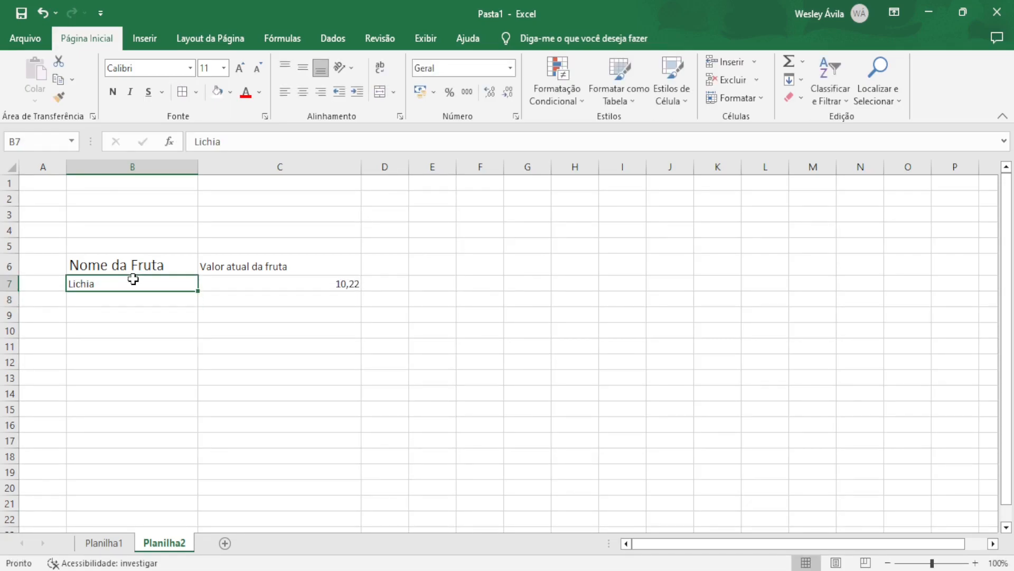
type("Jabuticaba")
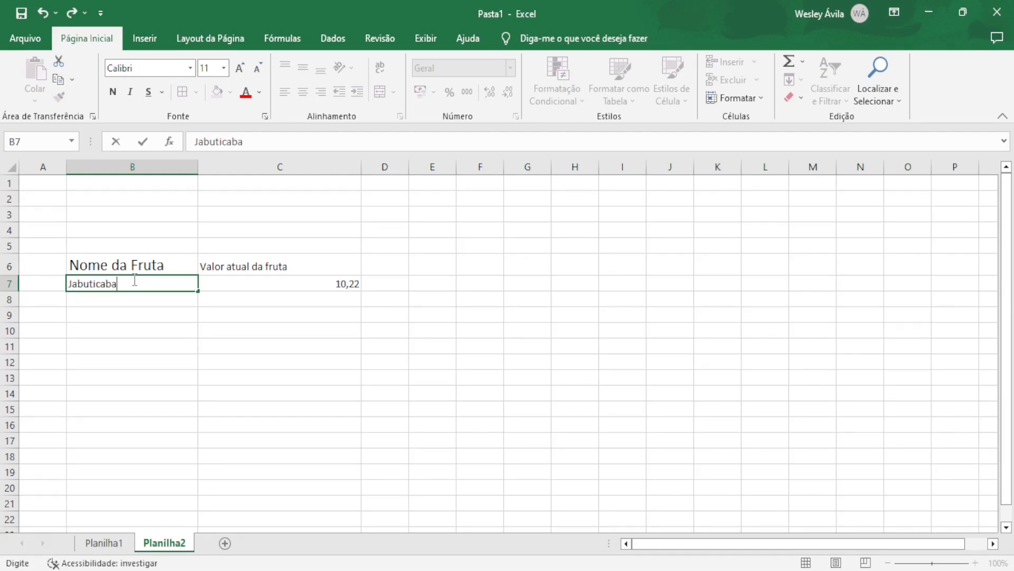
key("Return")
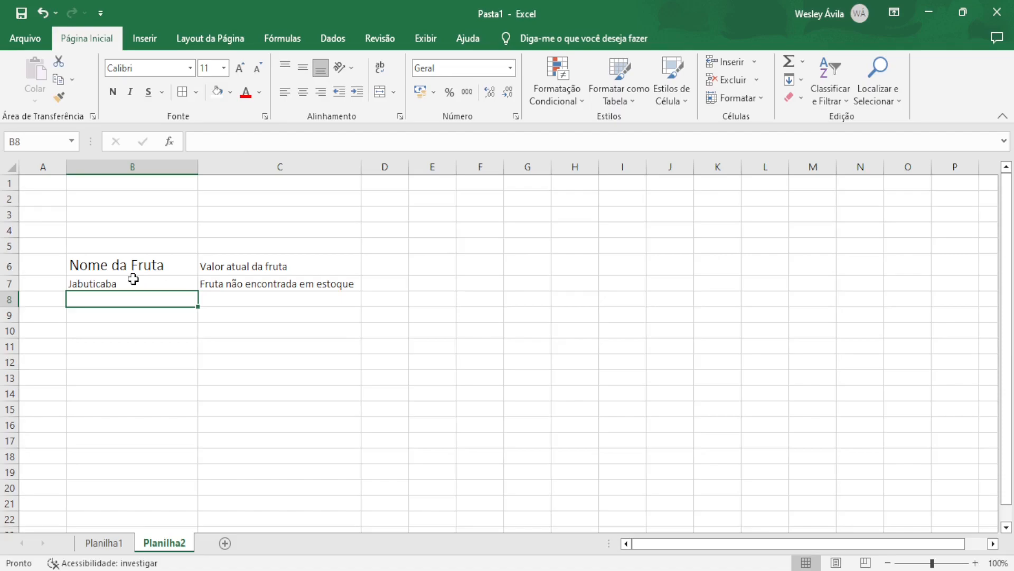
Clear the fruit name from B7 on Planilha2.
left_click(118, 286)
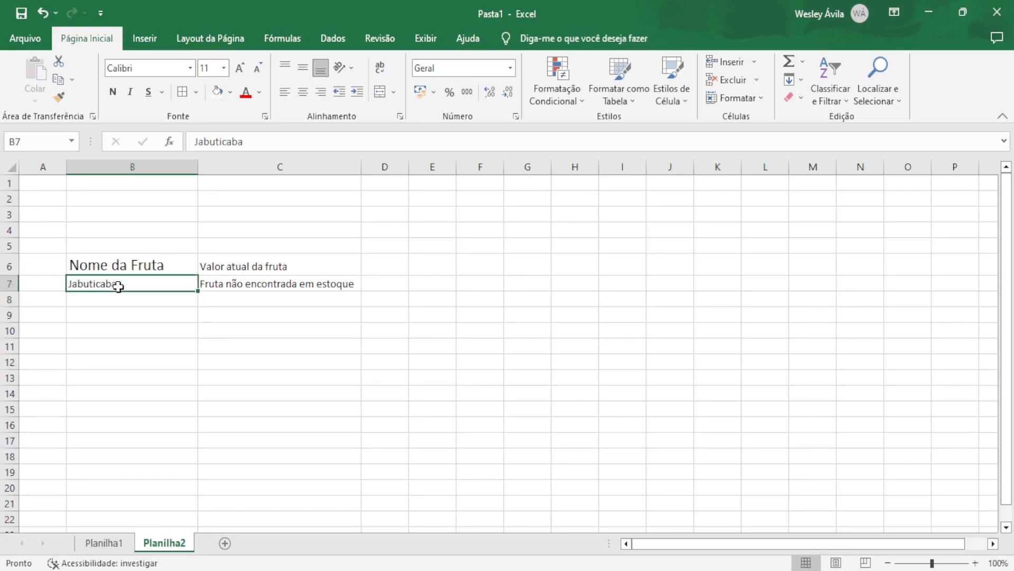
key("Delete")
left_click(123, 313)
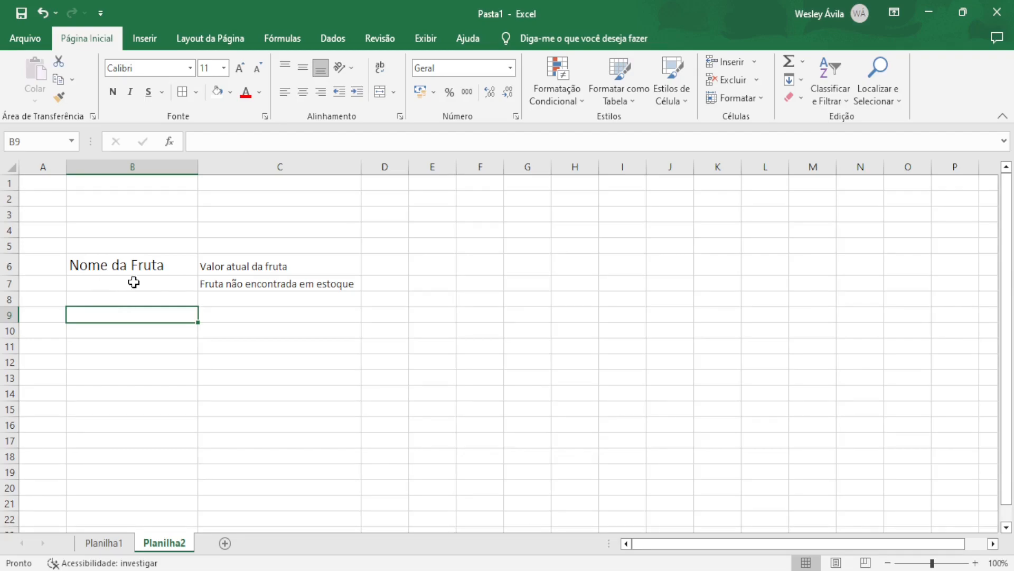
Insert an SE function with the logical test B7<>"" and an opening parenthesis in front of SEERRO in the C7 formula.
left_click(275, 286)
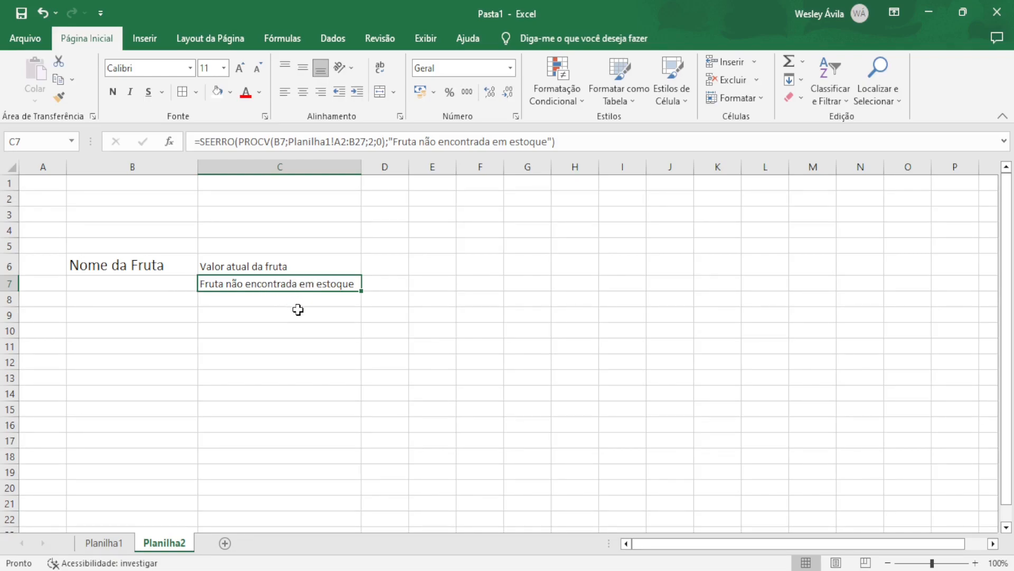
double_click(263, 284)
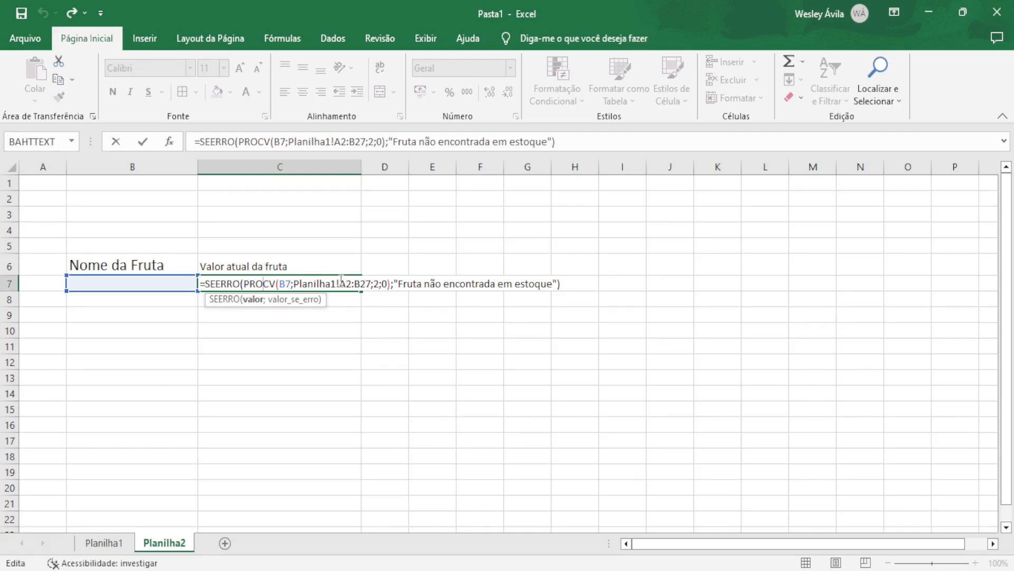
left_click(392, 283)
left_click(206, 284)
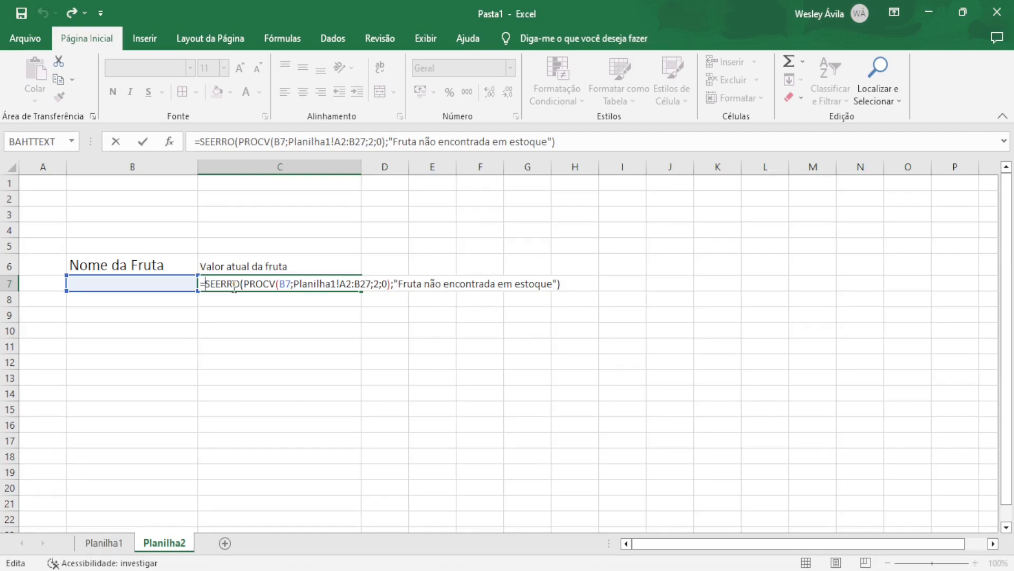
type("SE(")
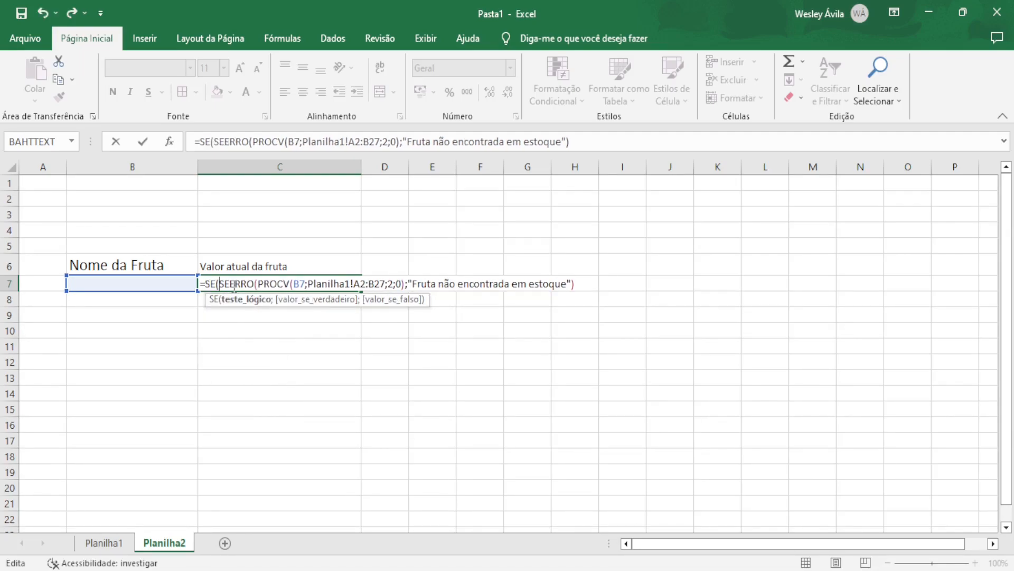
left_click(174, 284)
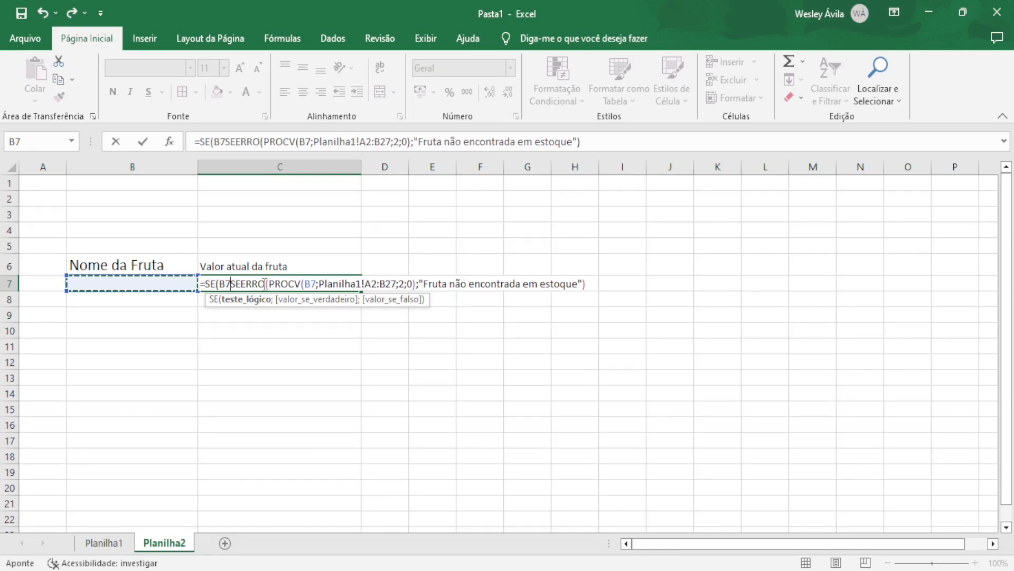
type("<>\"\"")
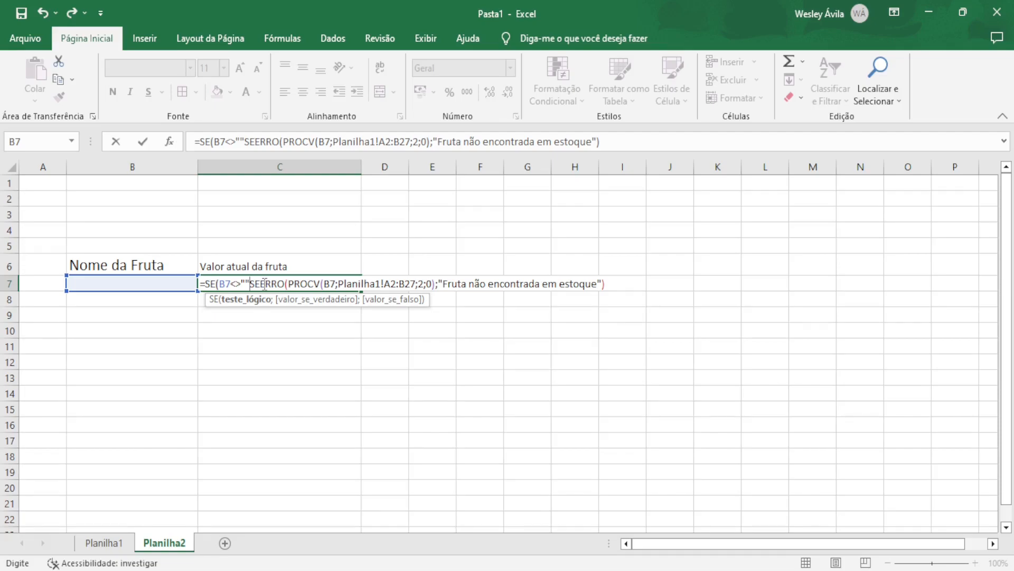
type("(")
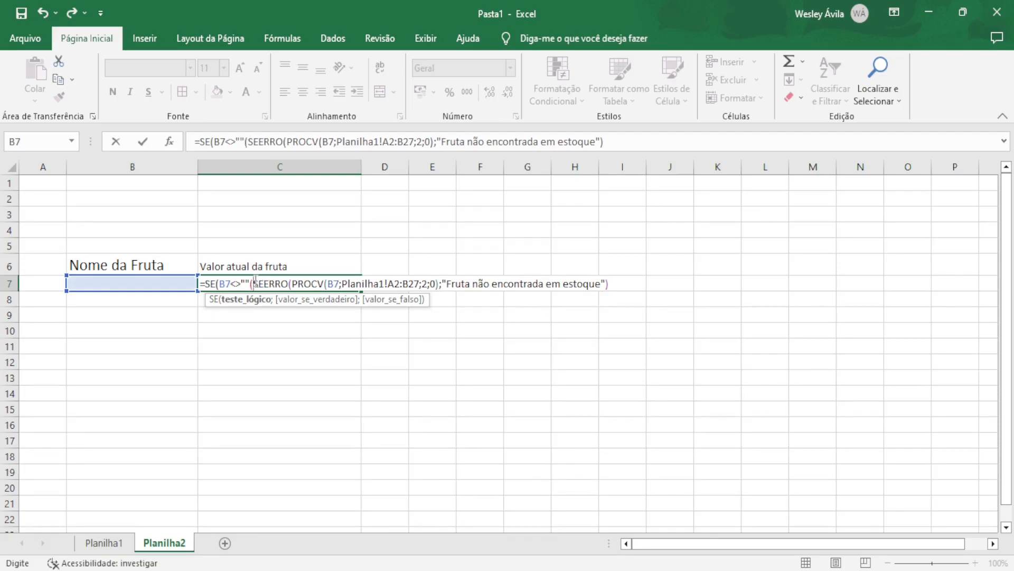
Add "Ainda não foi digitado informações para busca" as the SE value-if-false argument at the end of the C7 formula and close the parenthesis.
left_click(611, 284)
type(";\"")
type("Ainda ")
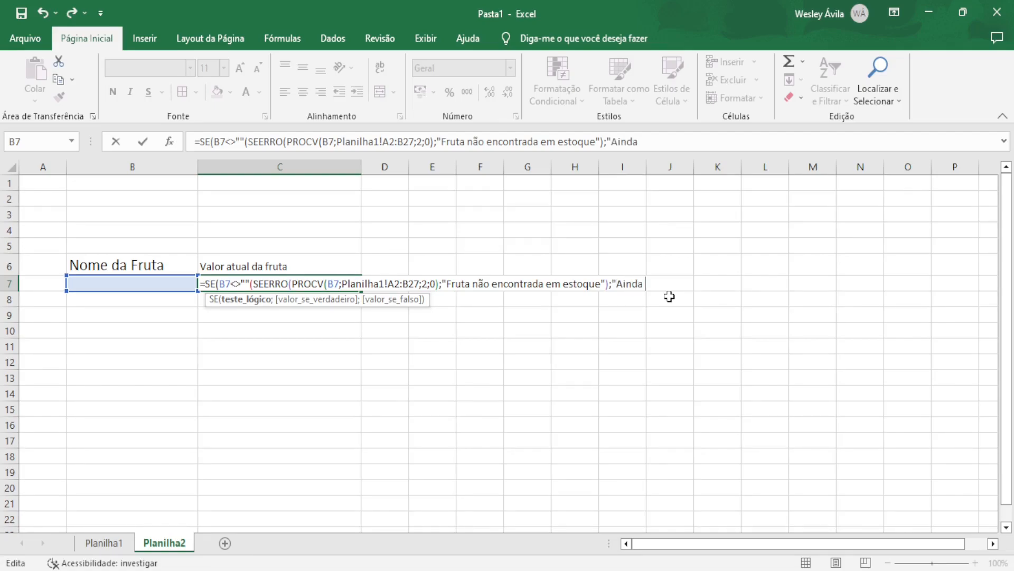
type("não foi digitado infor")
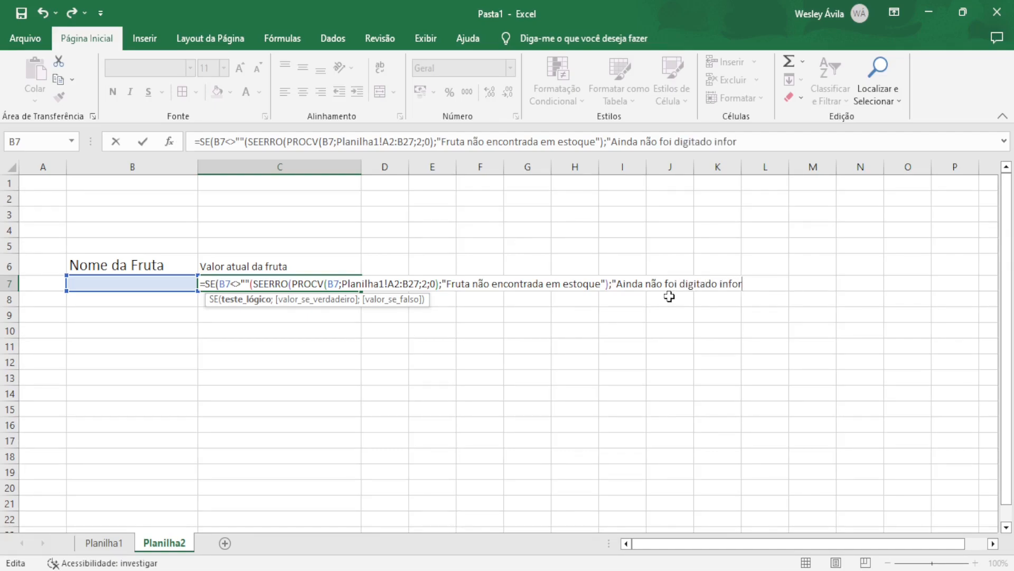
type("mações para busca\")")
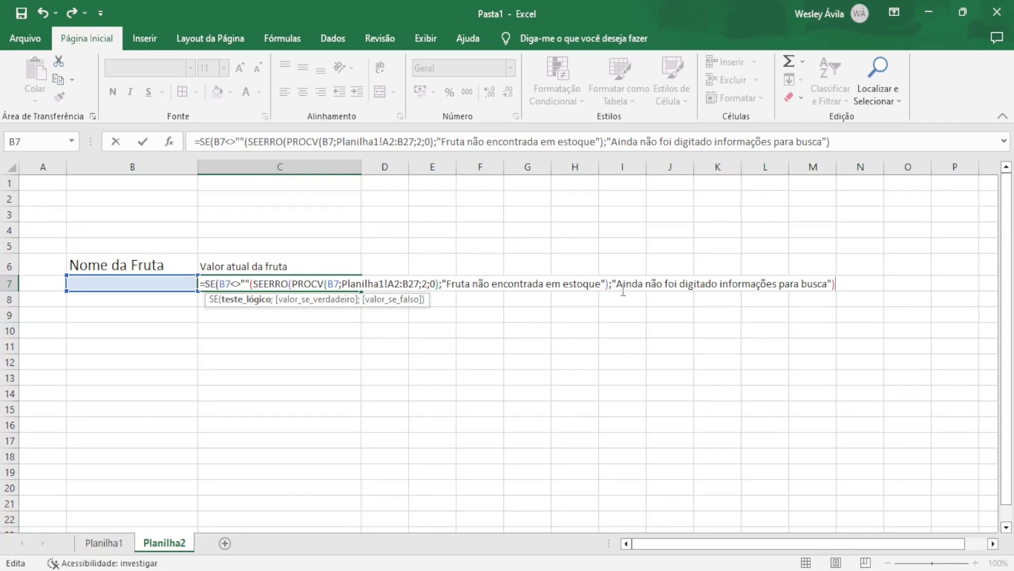
Review the SE and SEERRO arguments, messages and parentheses in the C7 formula.
left_click_drag(616, 284, 833, 274)
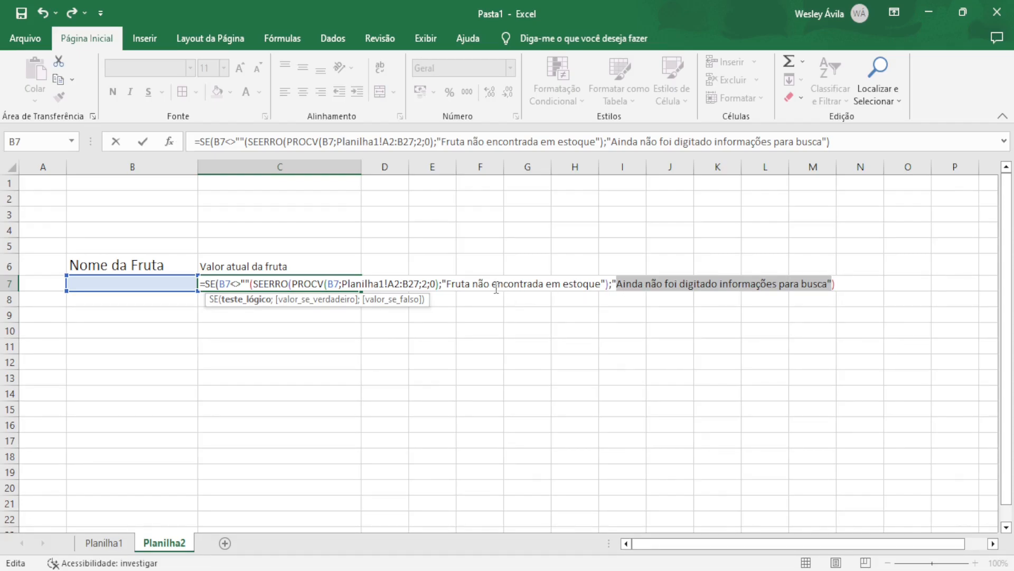
left_click_drag(447, 283, 596, 286)
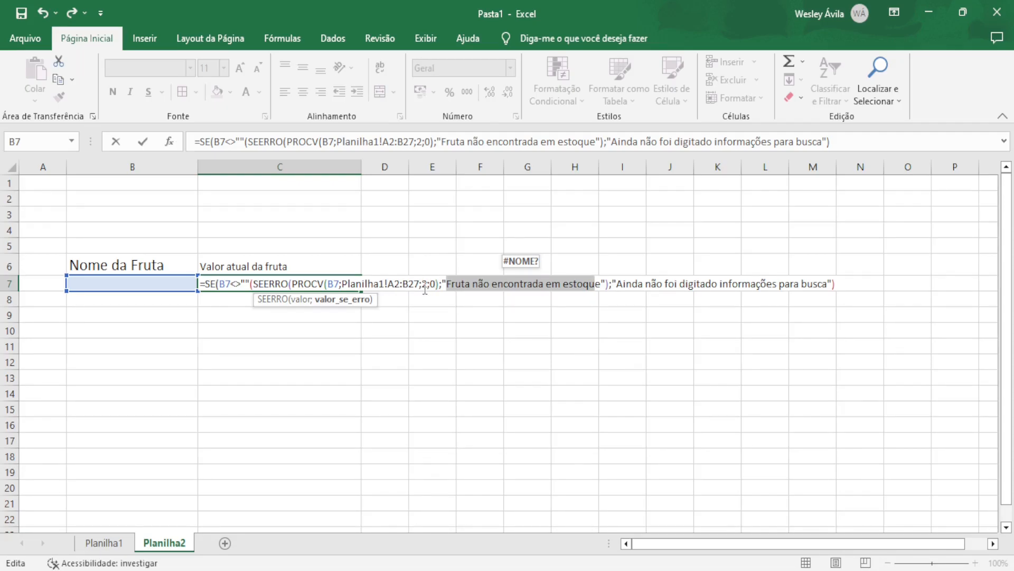
left_click(786, 283)
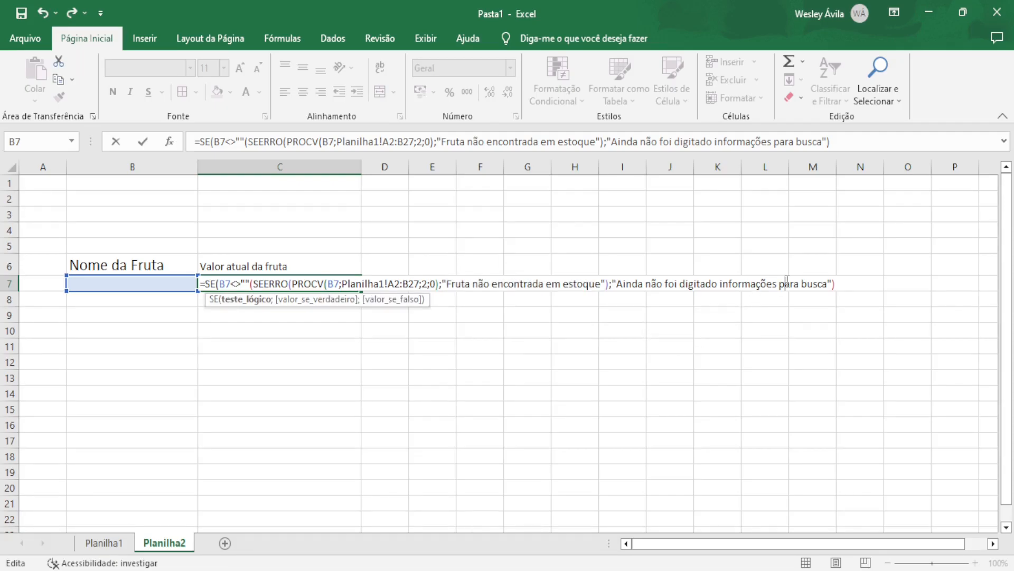
left_click(605, 284)
left_click(633, 284)
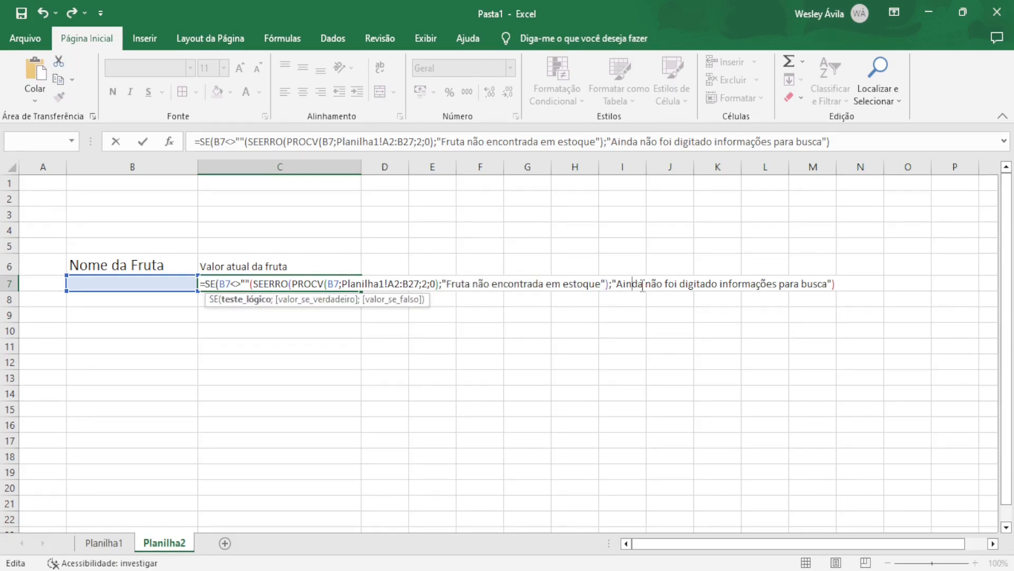
left_click(566, 283)
left_click(628, 284)
left_click(207, 283)
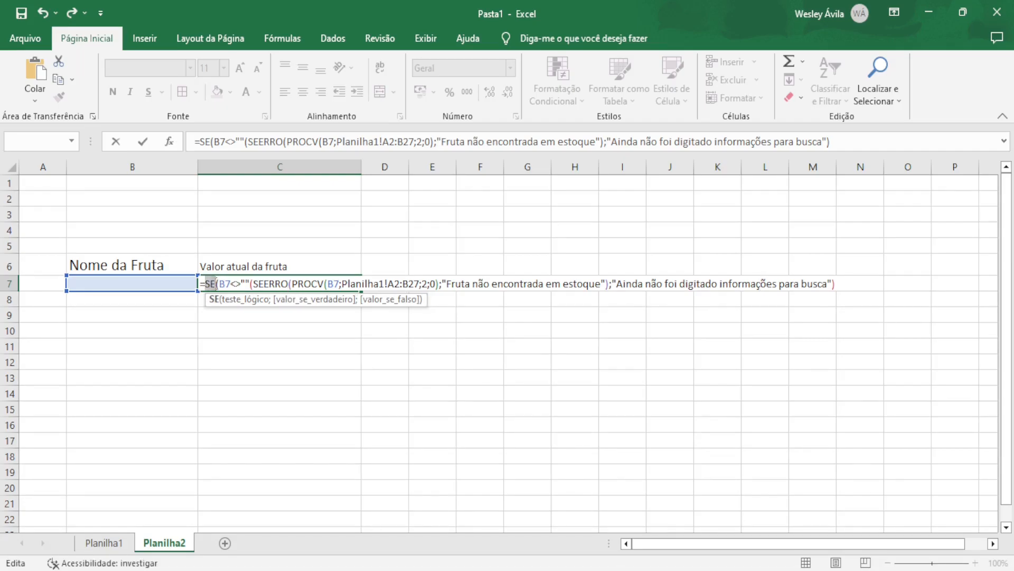
left_click_drag(206, 284, 217, 283)
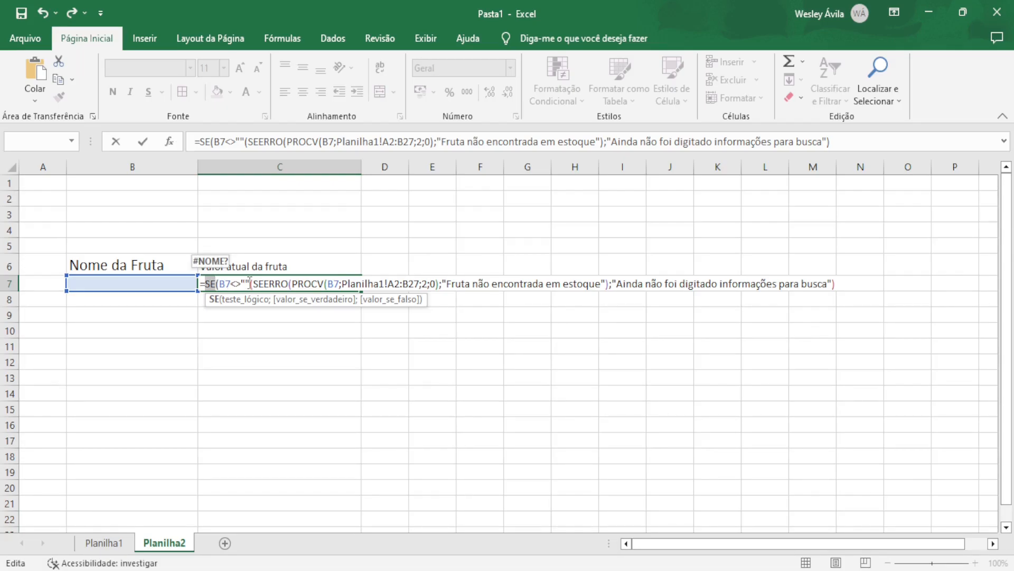
left_click(248, 284)
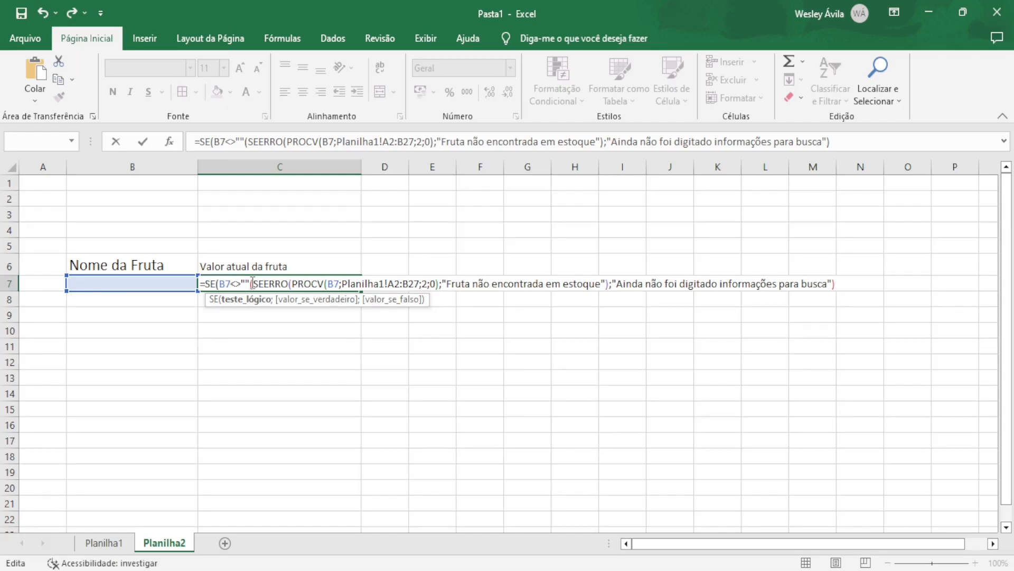
left_click_drag(250, 284, 294, 284)
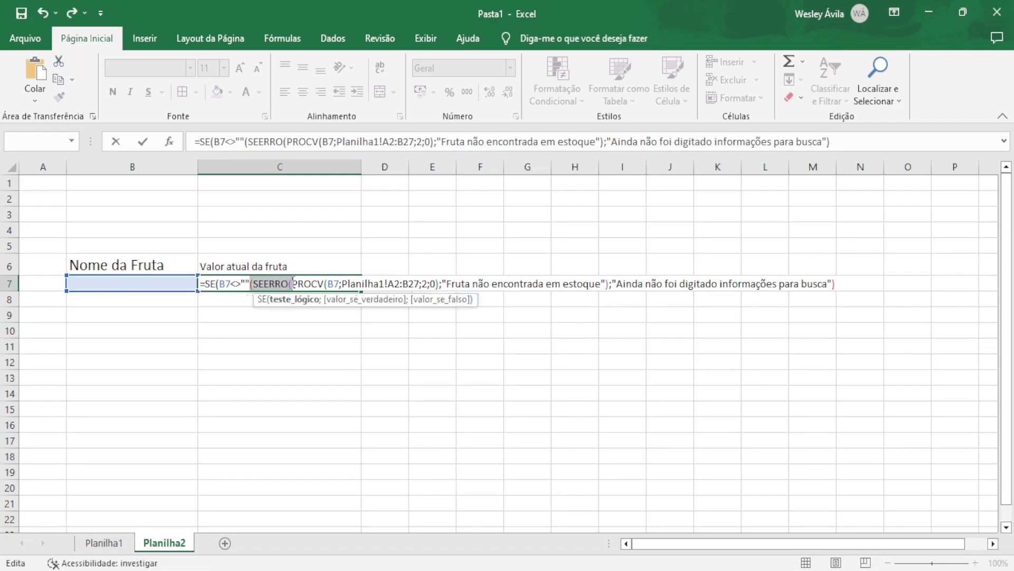
left_click(270, 283)
left_click(213, 280)
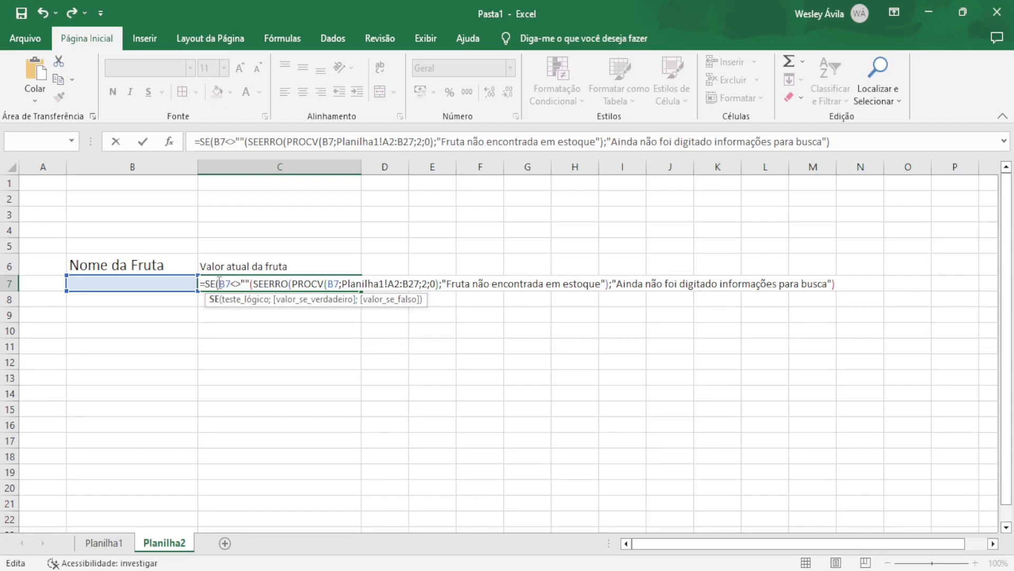
Replace the parenthesis before SEERRO with a semicolon, enter the C7 formula, and autofit the width of column C.
left_click(259, 282)
left_click_drag(259, 283, 255, 283)
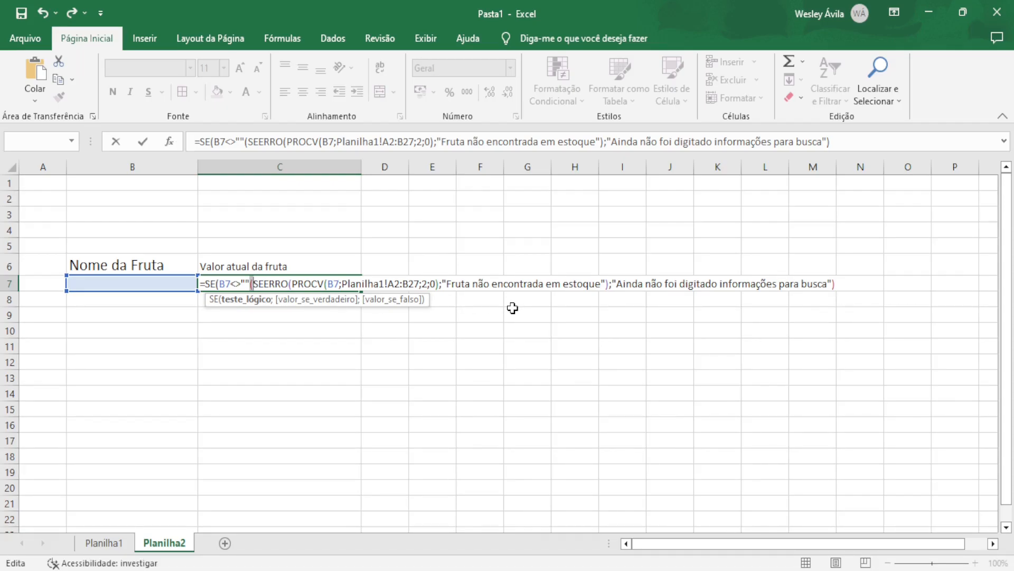
type(";")
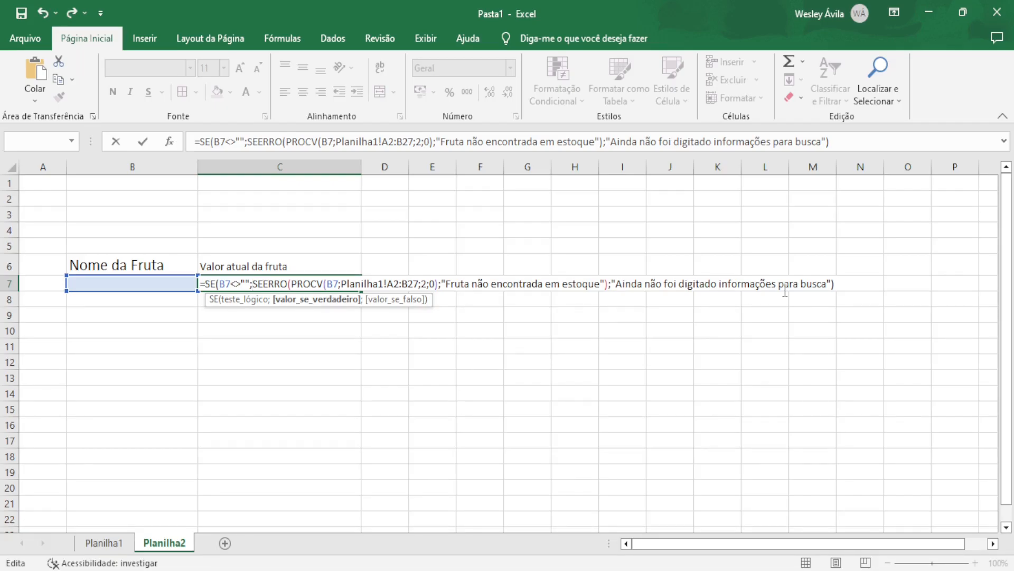
key("Return")
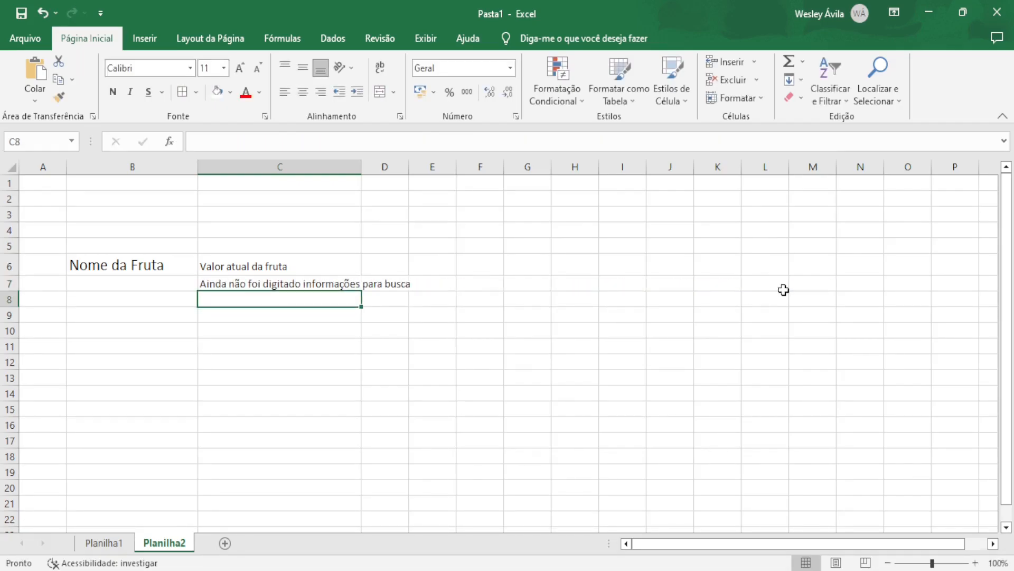
double_click(361, 167)
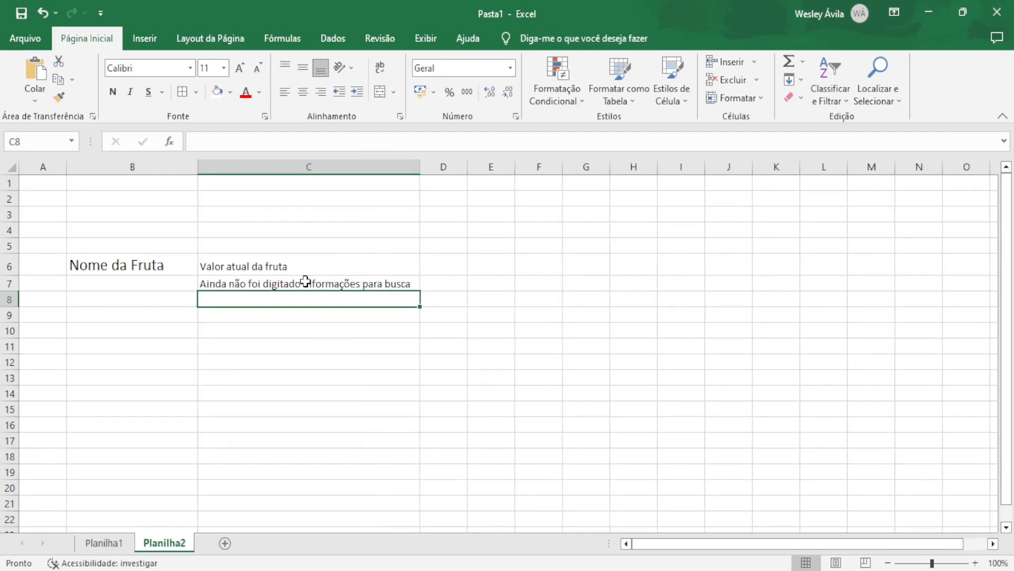
Test the combined SE and SEERRO formula by entering "Couve flor" in B7, and reselect that cell.
left_click(114, 285)
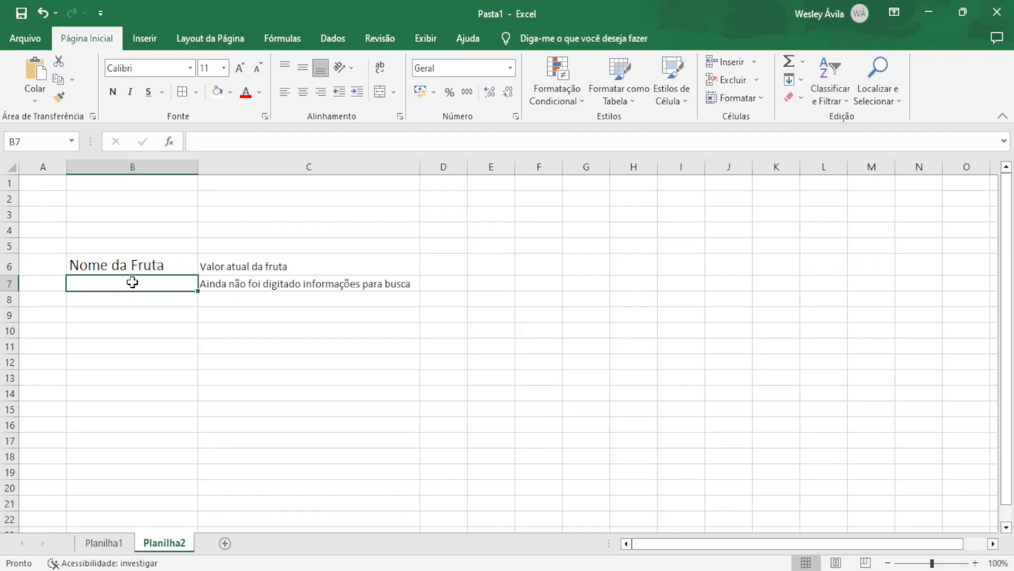
type("Couve flor")
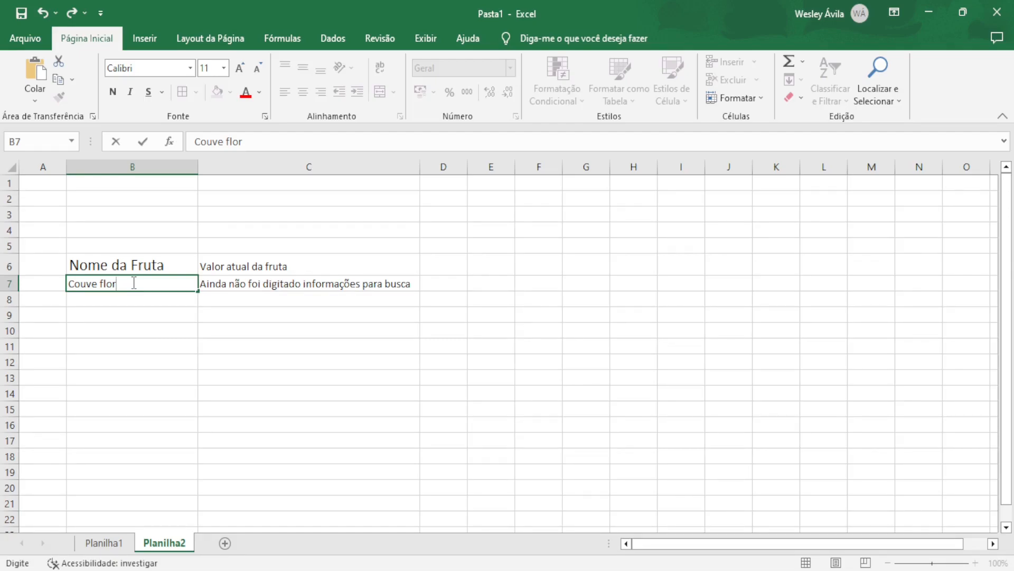
key("Return")
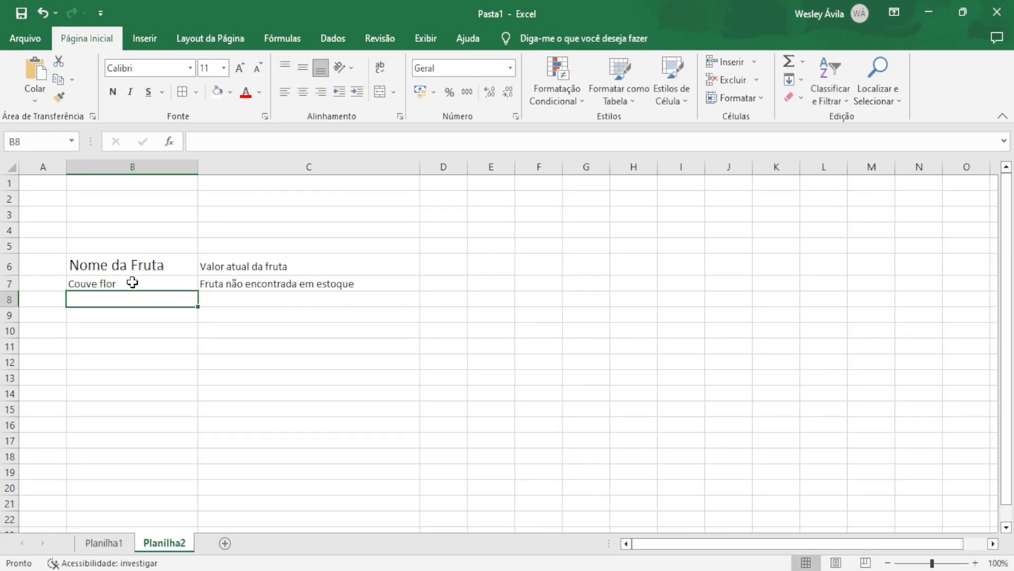
left_click(130, 283)
key("Return")
left_click(123, 285)
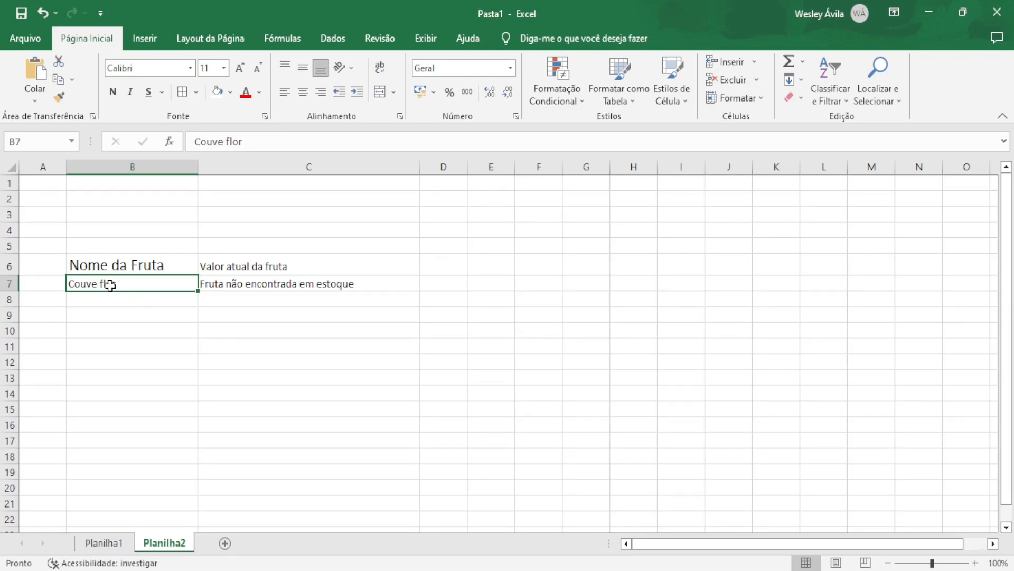
Test the empty-search message by inspecting the C7 formula and clearing the fruit name from B7.
left_click(226, 285)
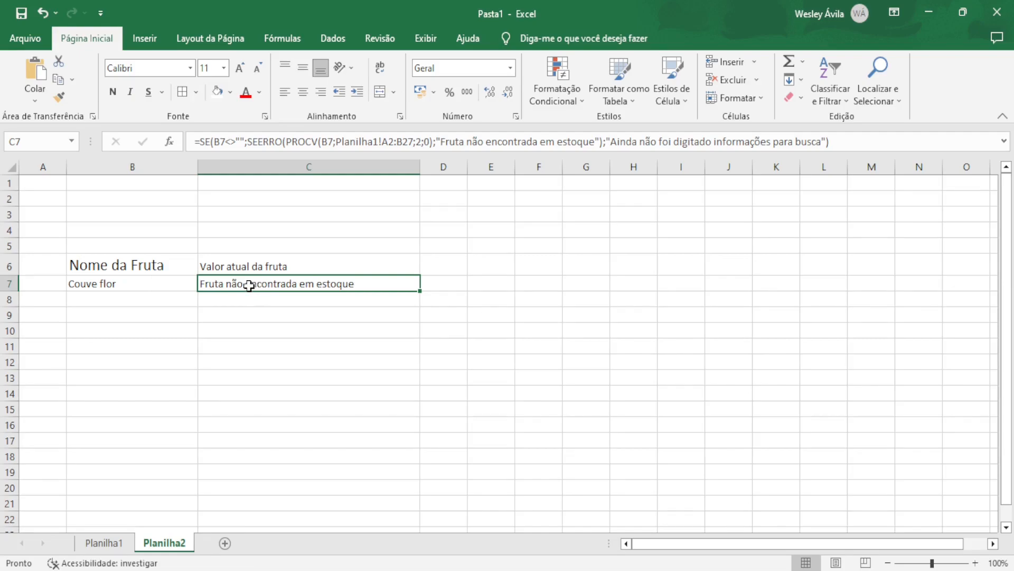
left_click(130, 287)
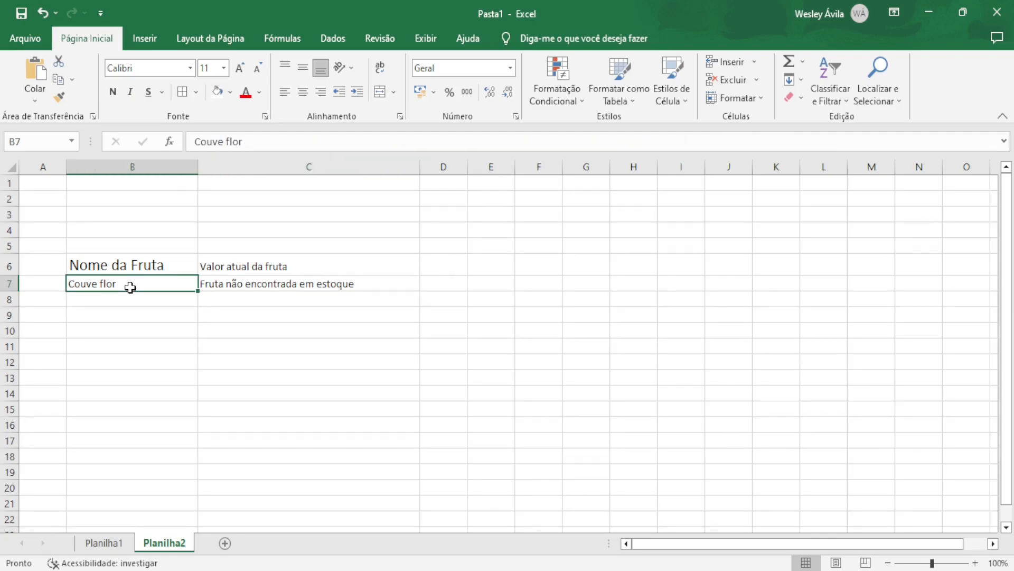
key("BackSpace")
left_click(129, 341)
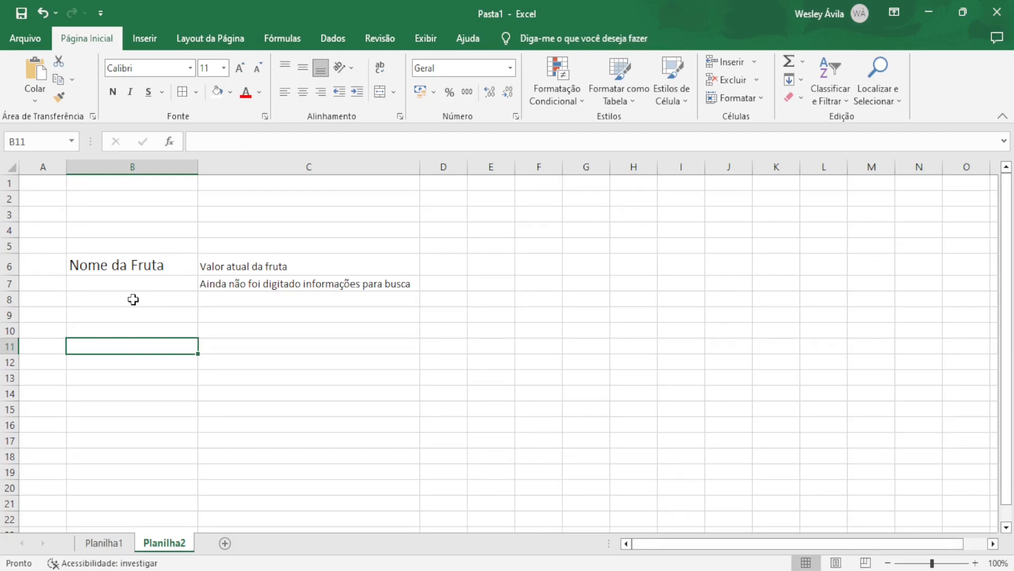
Test the price lookup by entering "Limão" as the fruit name in B7.
left_click(111, 286)
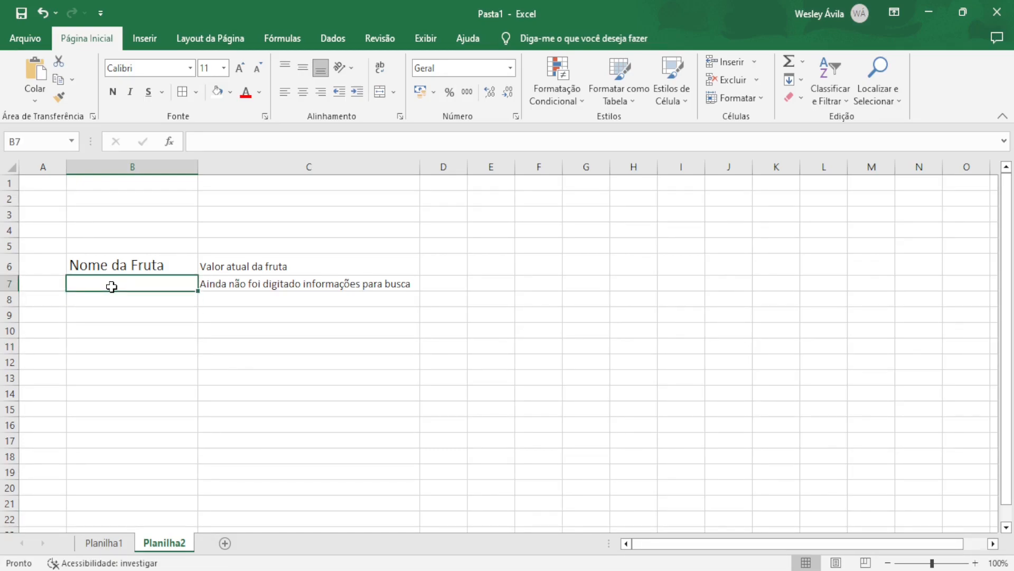
type("Limç")
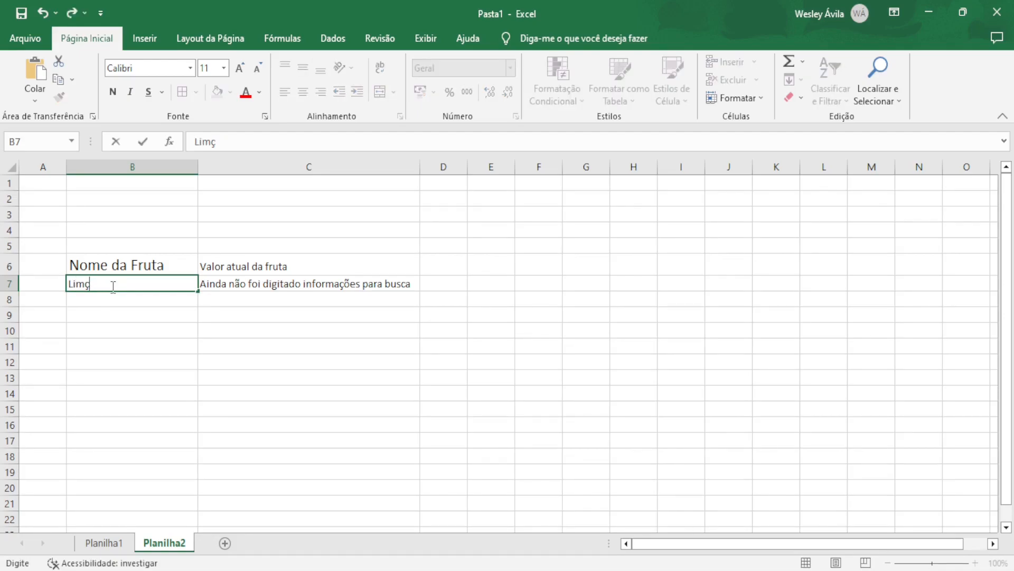
key("BackSpace")
type("ão")
key("Return")
Replace the fruit name in B7 with "Mamão" to test the lookup with another listed fruit.
left_click(111, 286)
key("BackSpace")
type("Mamão")
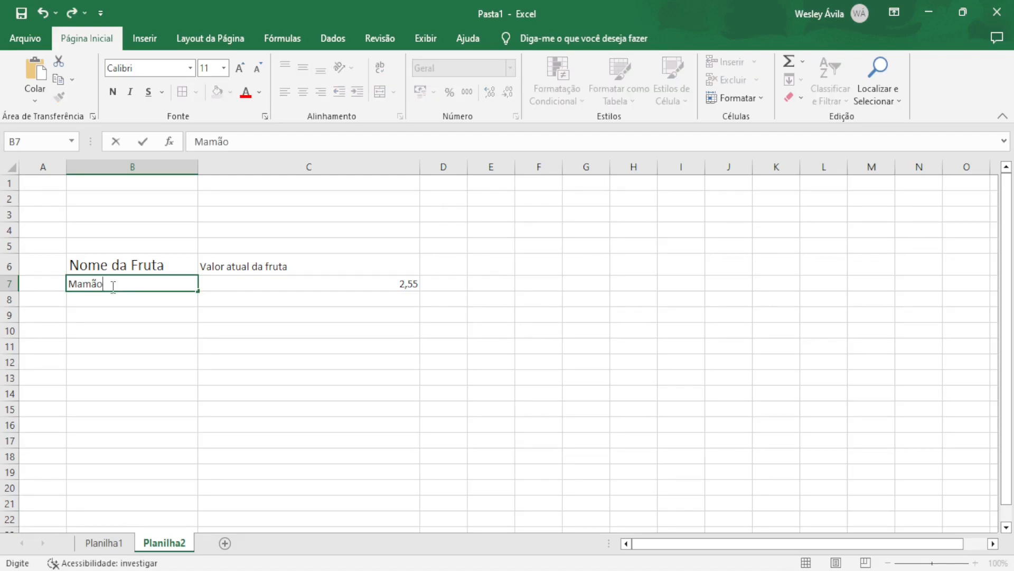
key("Return")
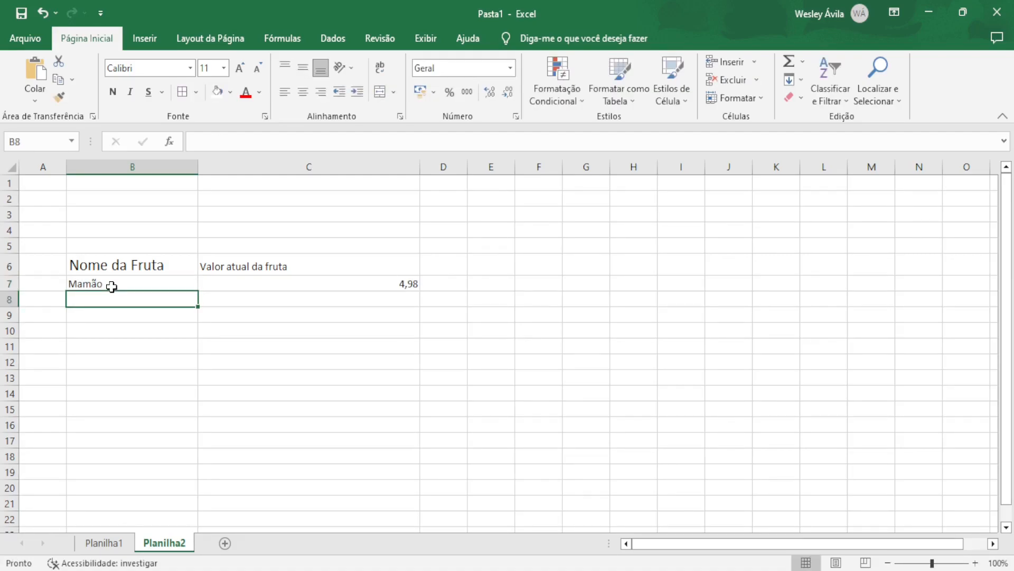
Replace the entry in B7 with "Carne" to test the SEERRO not-found message.
left_click(112, 286)
key("BackSpace")
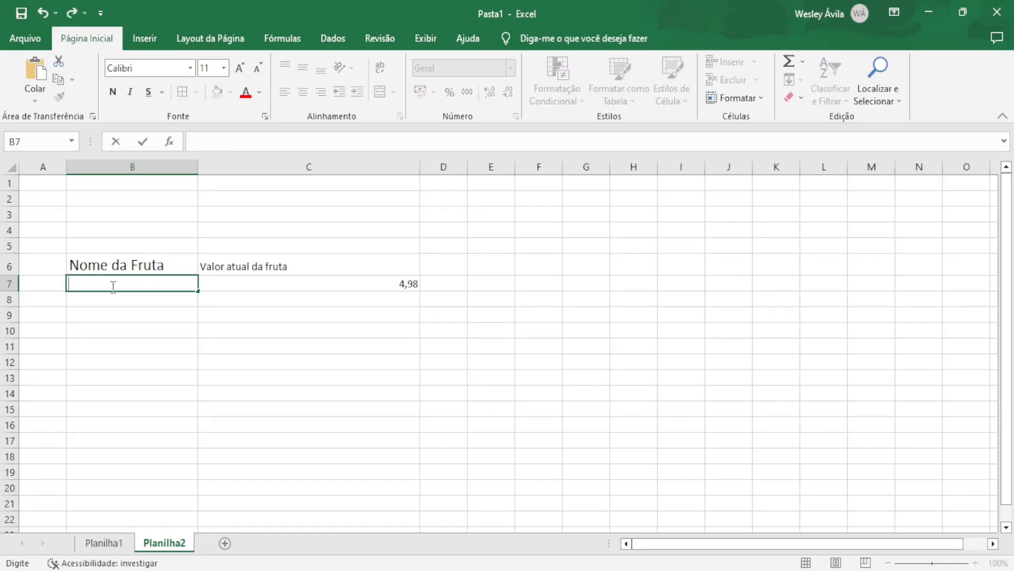
type("Carne")
key("Return")
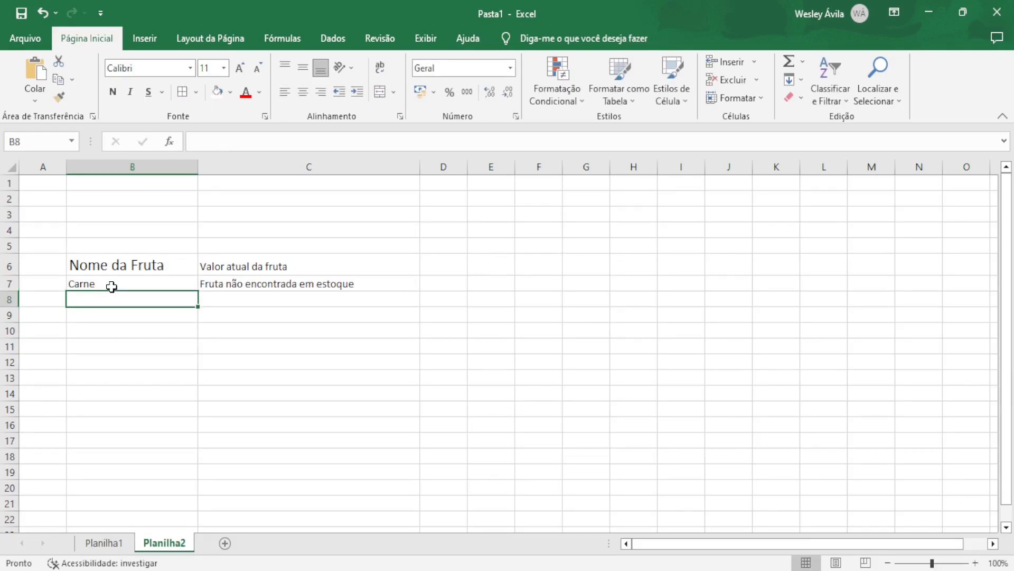
Clear the "Carne" entry from B7 so that the search cell is left empty.
left_click(112, 287)
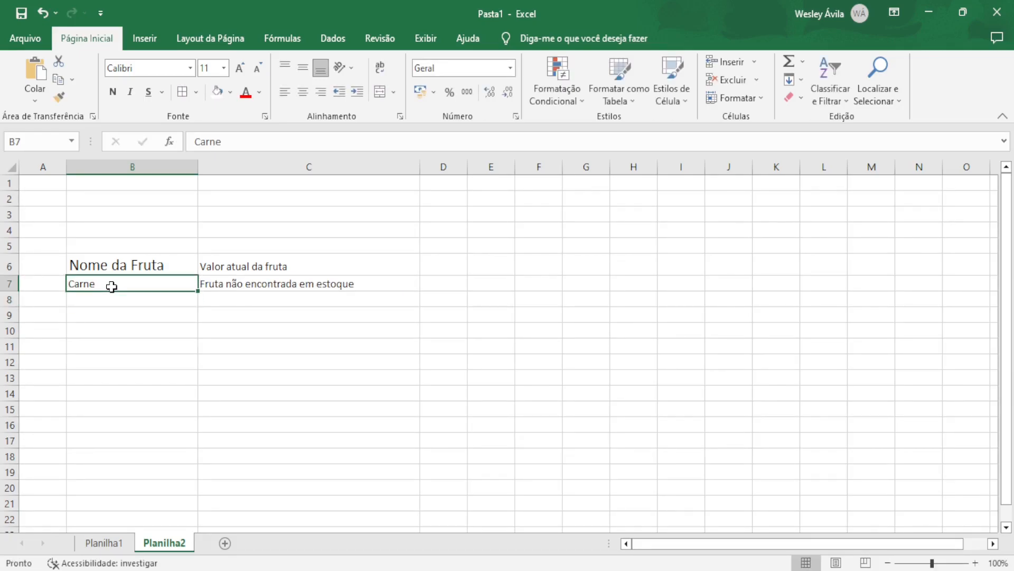
key("BackSpace")
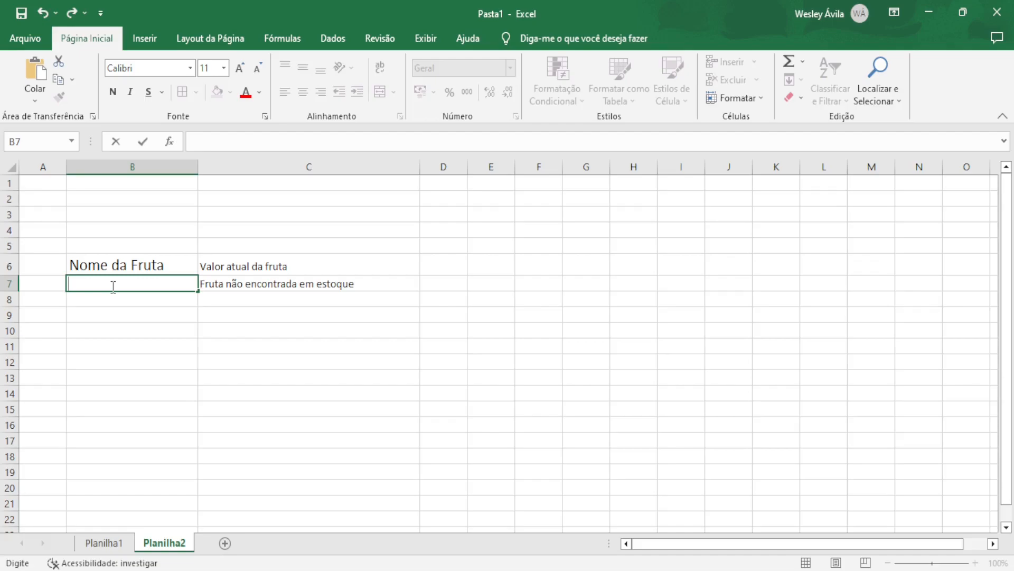
key("Return")
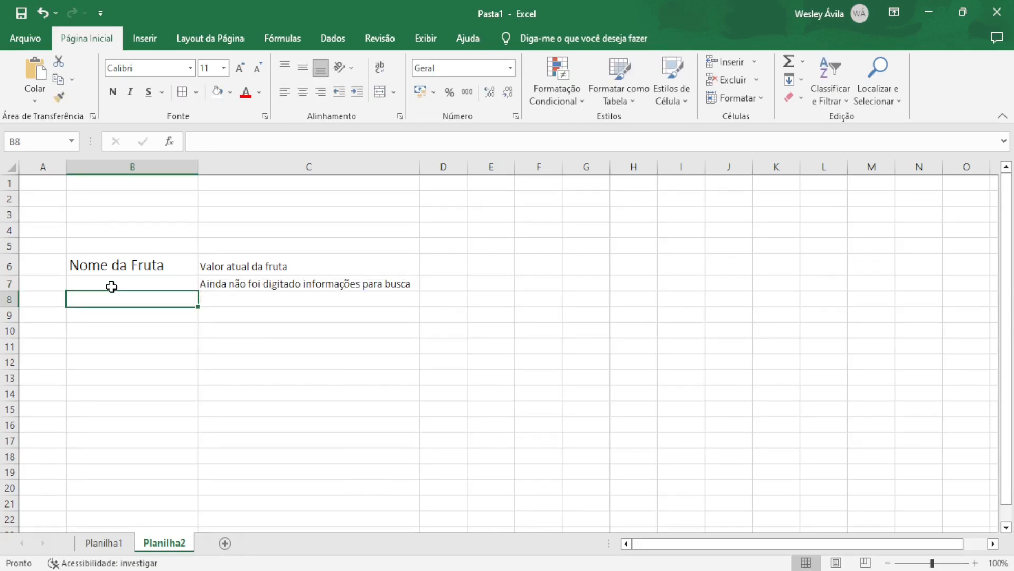